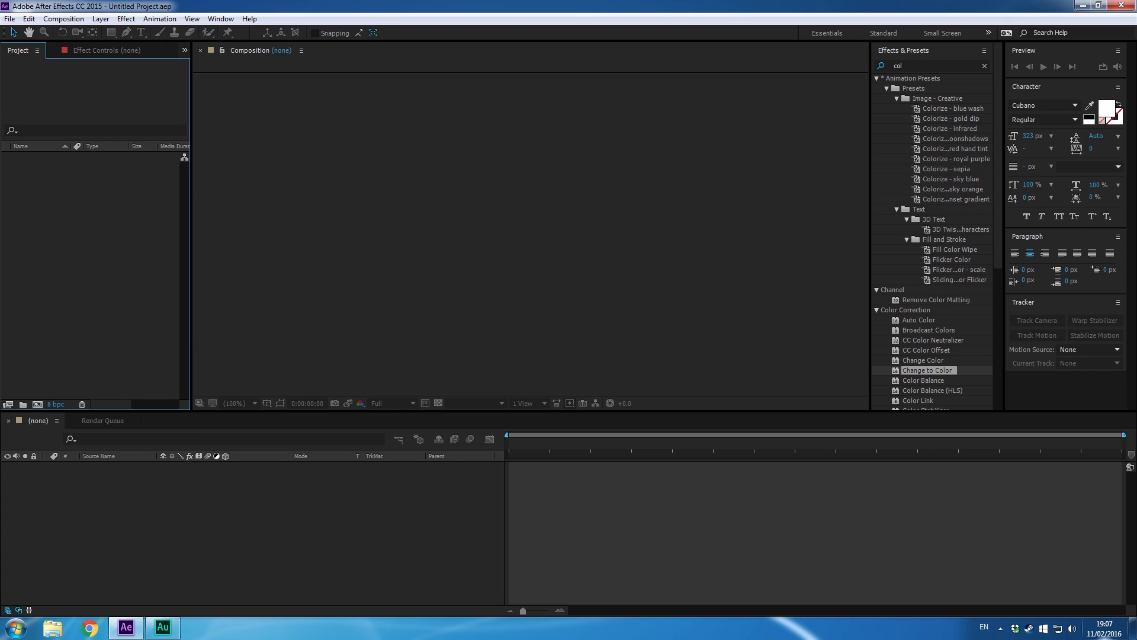
# Dismiss the system tray menu and bring After Effects back into focus.
pyautogui.rightClick(1026, 625)
pyautogui.click(1026, 624)
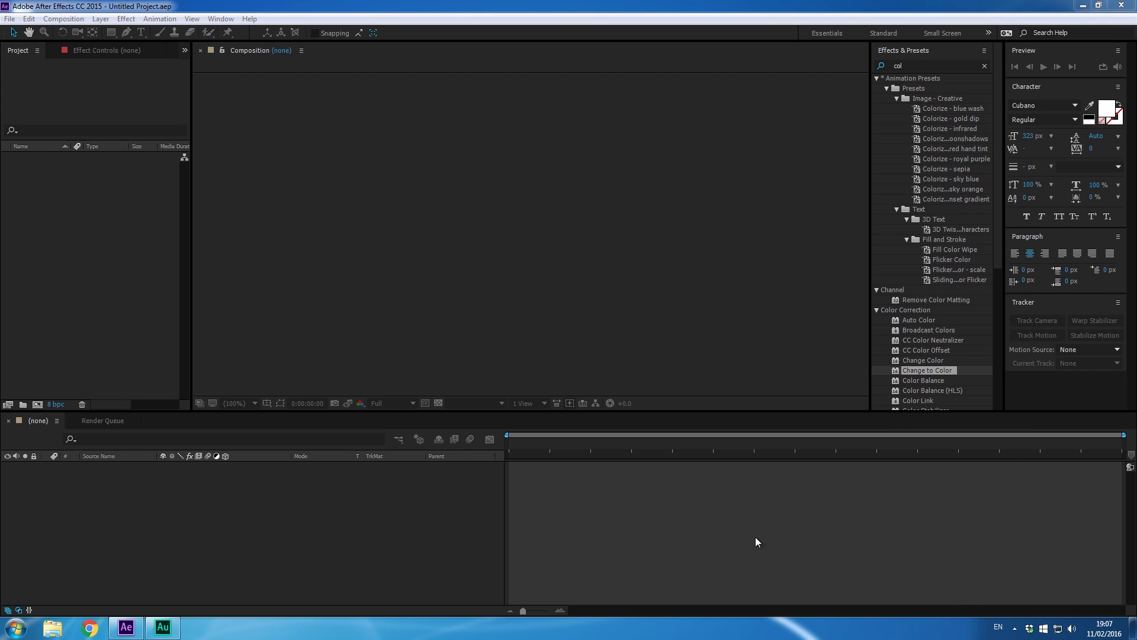
pyautogui.click(298, 6)
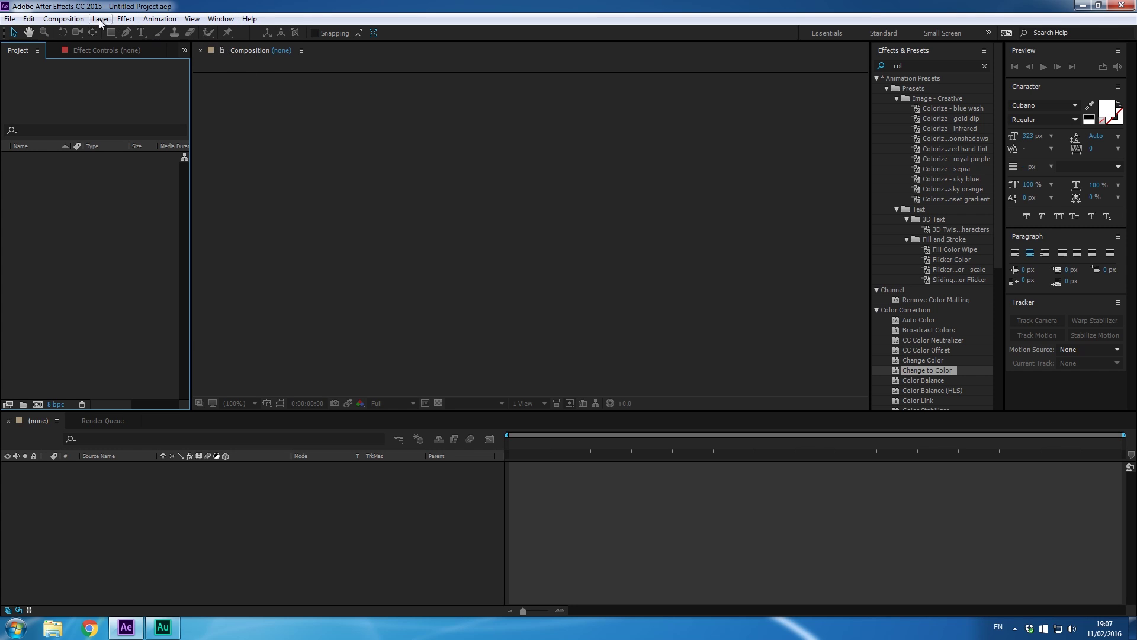
# Create a composition named Track at 1920×1080, 60 fps, 0:00:30:00 long.
pyautogui.click(63, 19)
pyautogui.click(80, 32)
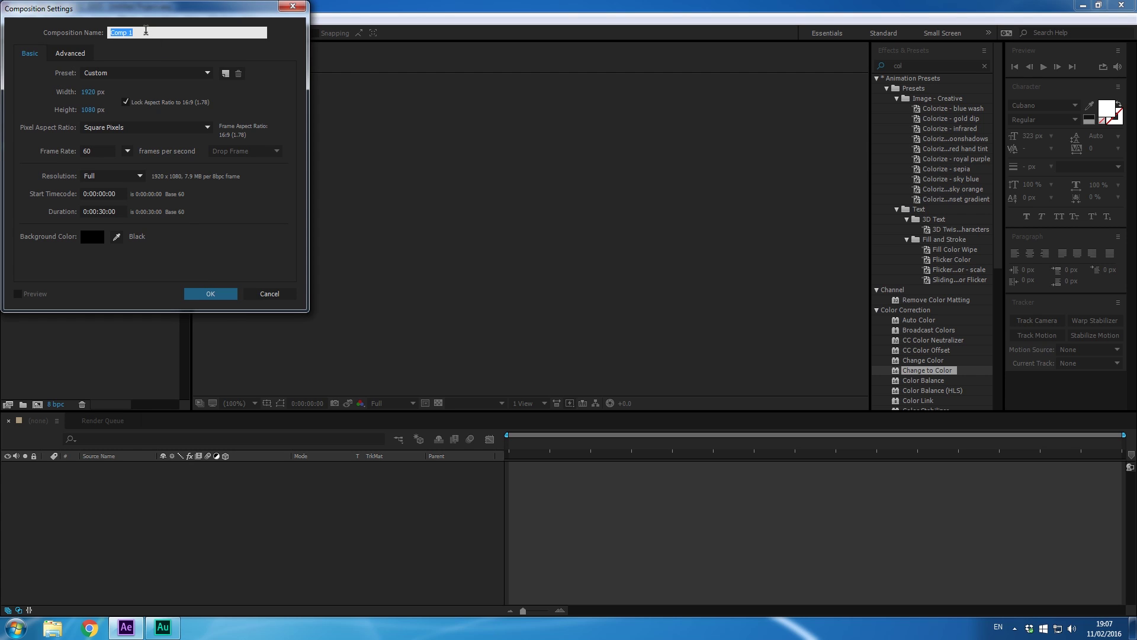
pyautogui.write('Track')
pyautogui.click(86, 212)
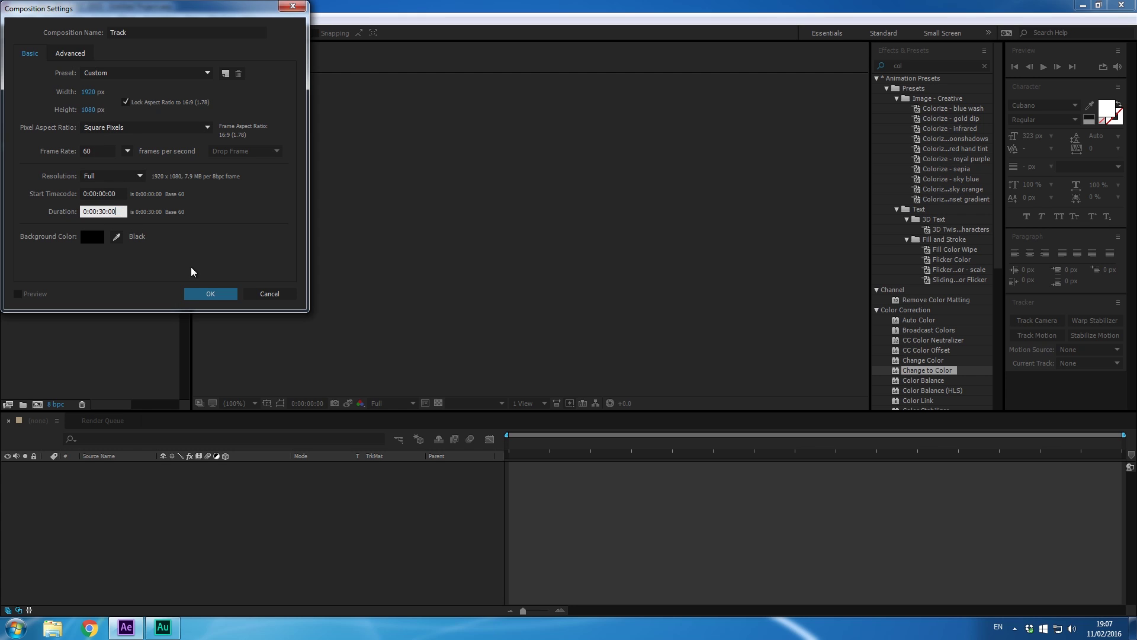
pyautogui.click(204, 293)
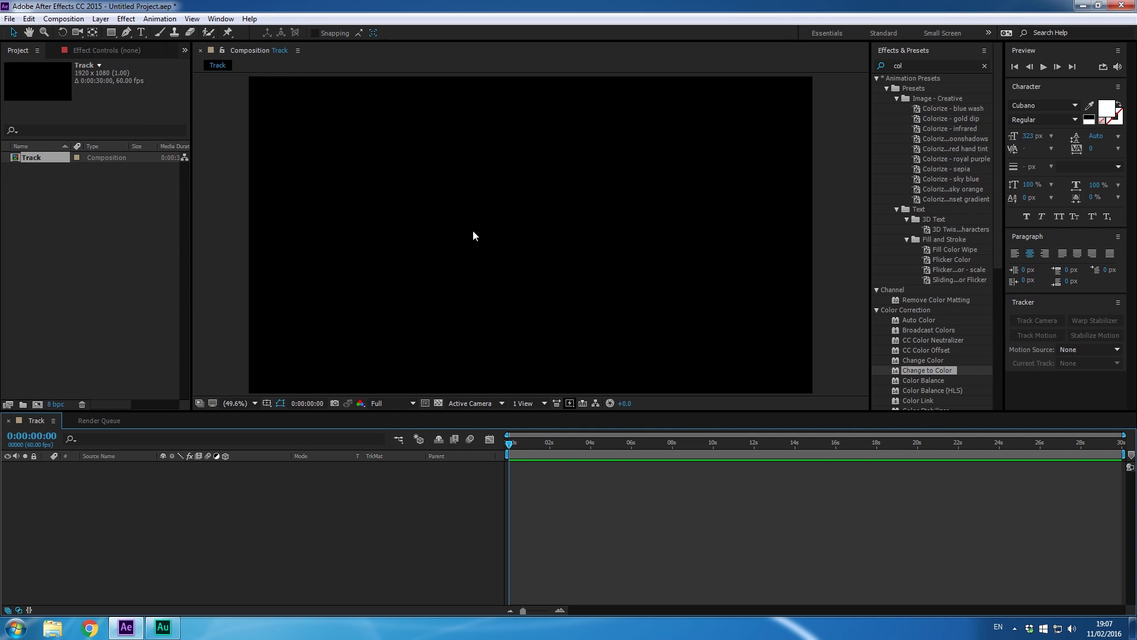
# Clear the Effects & Presets search and import ALong.mp4 from the Dust2 cinematics folder.
pyautogui.click(985, 66)
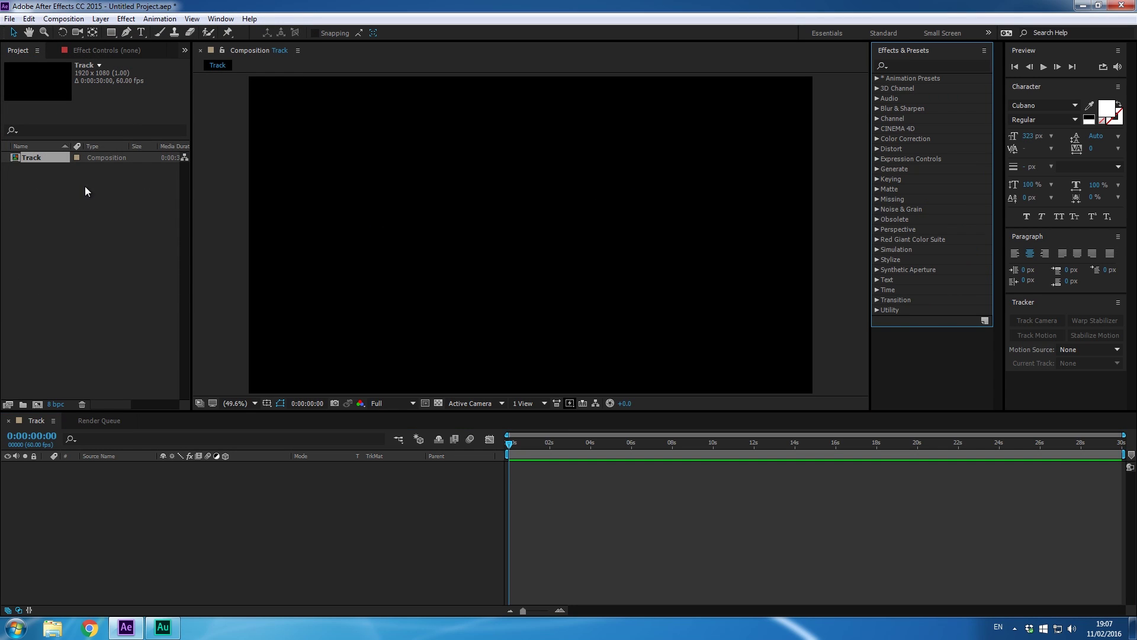
pyautogui.click(106, 253)
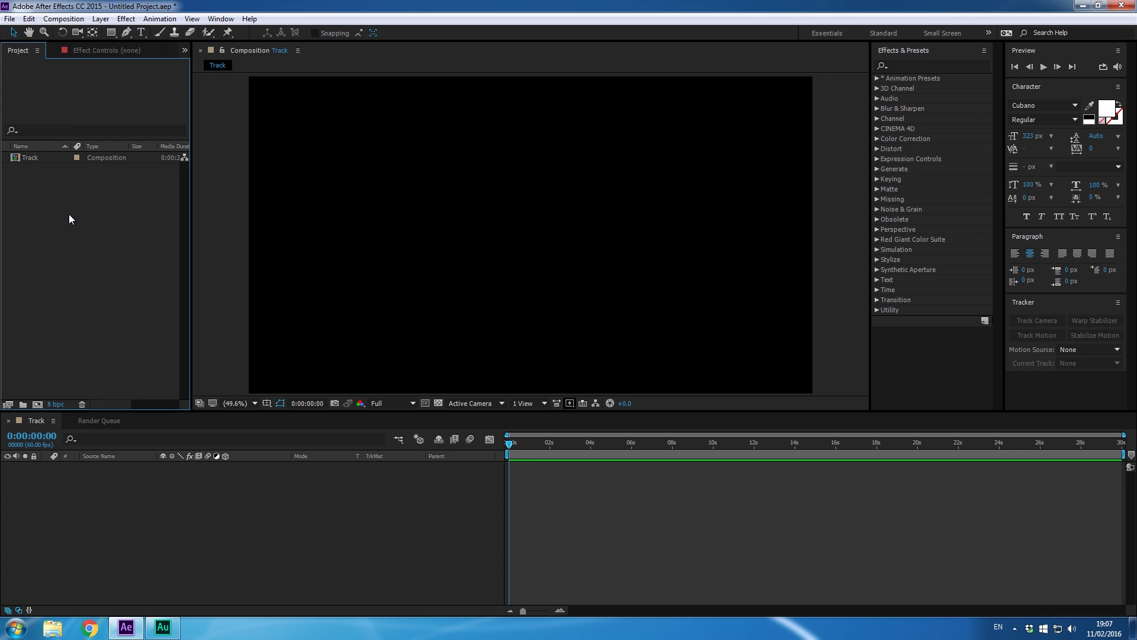
pyautogui.doubleClick(89, 224)
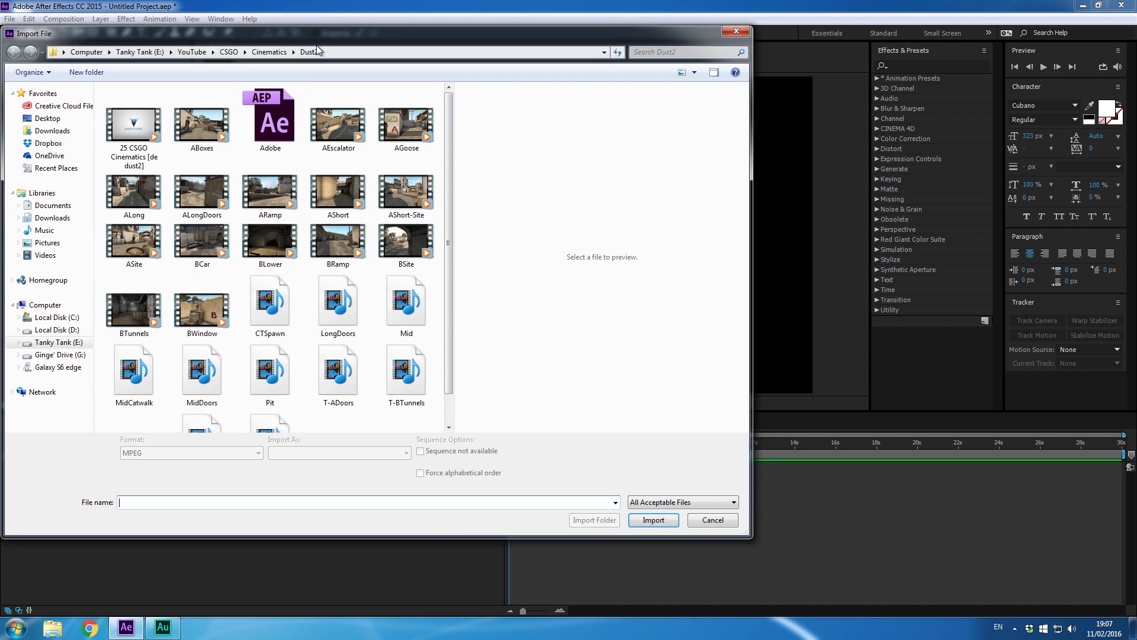
pyautogui.moveTo(323, 37); pyautogui.dragTo(461, 54)
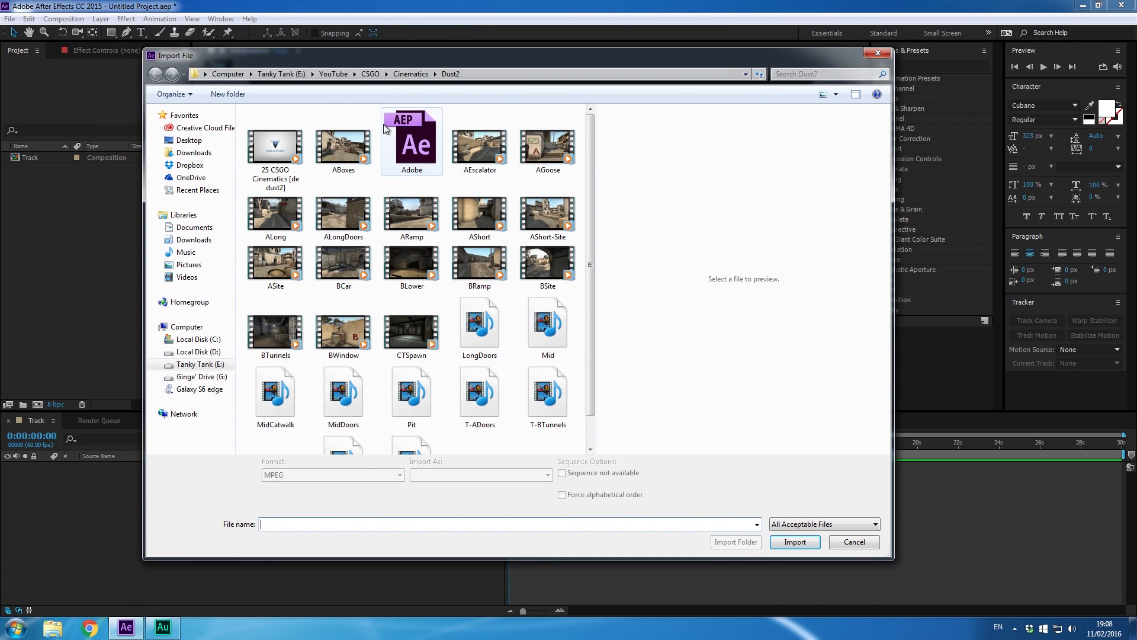
pyautogui.moveTo(593, 197); pyautogui.dragTo(595, 274)
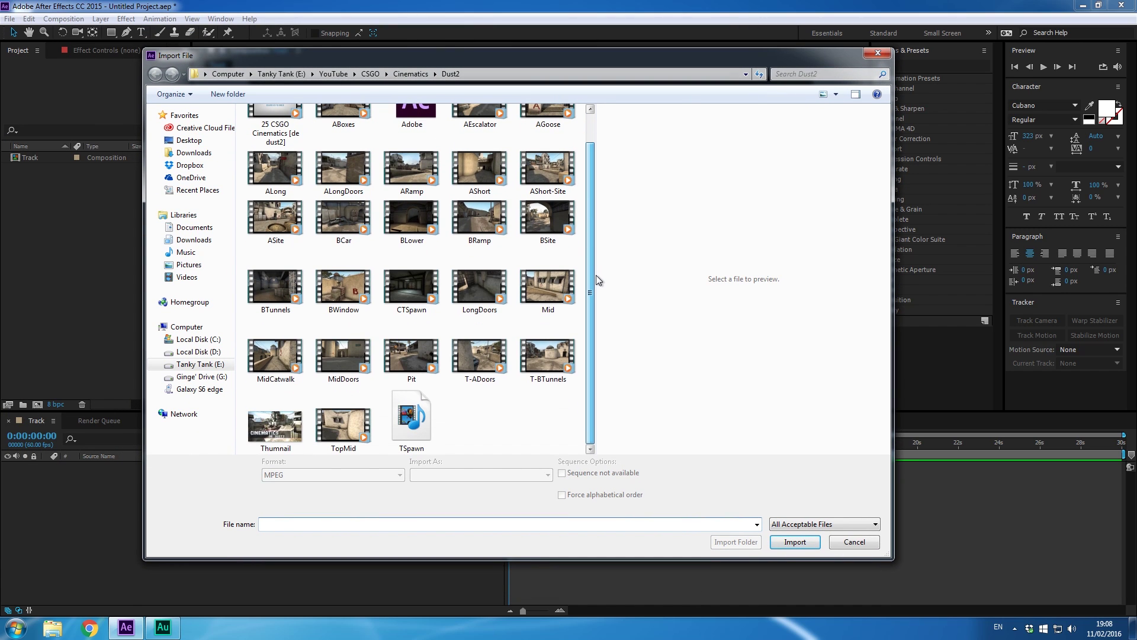
pyautogui.scroll(2, 418, 305)
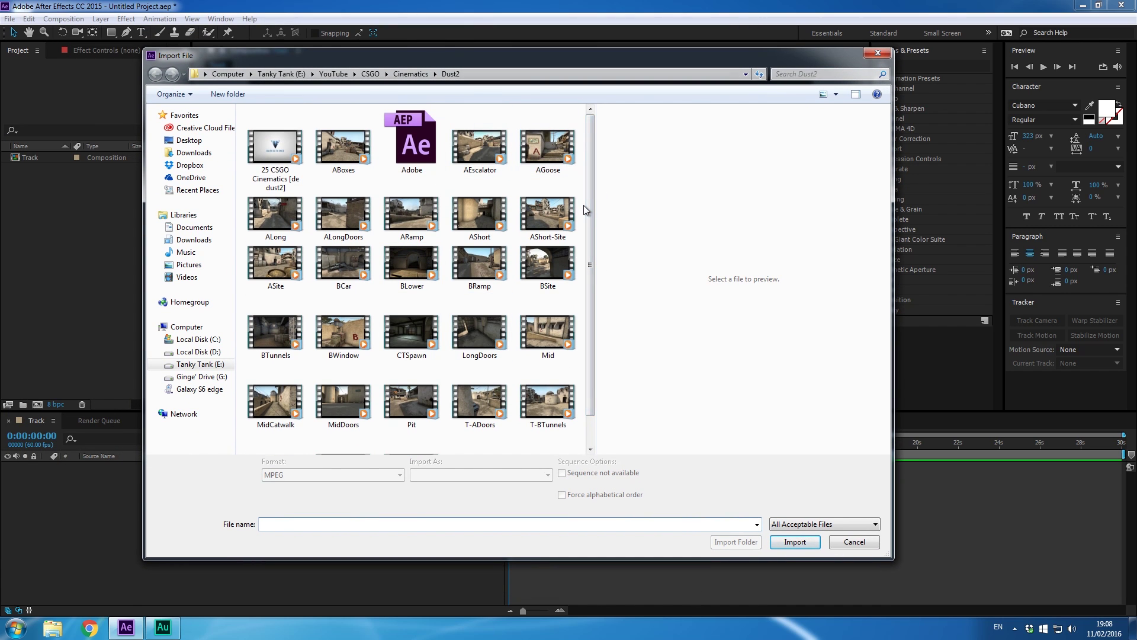
pyautogui.doubleClick(275, 213)
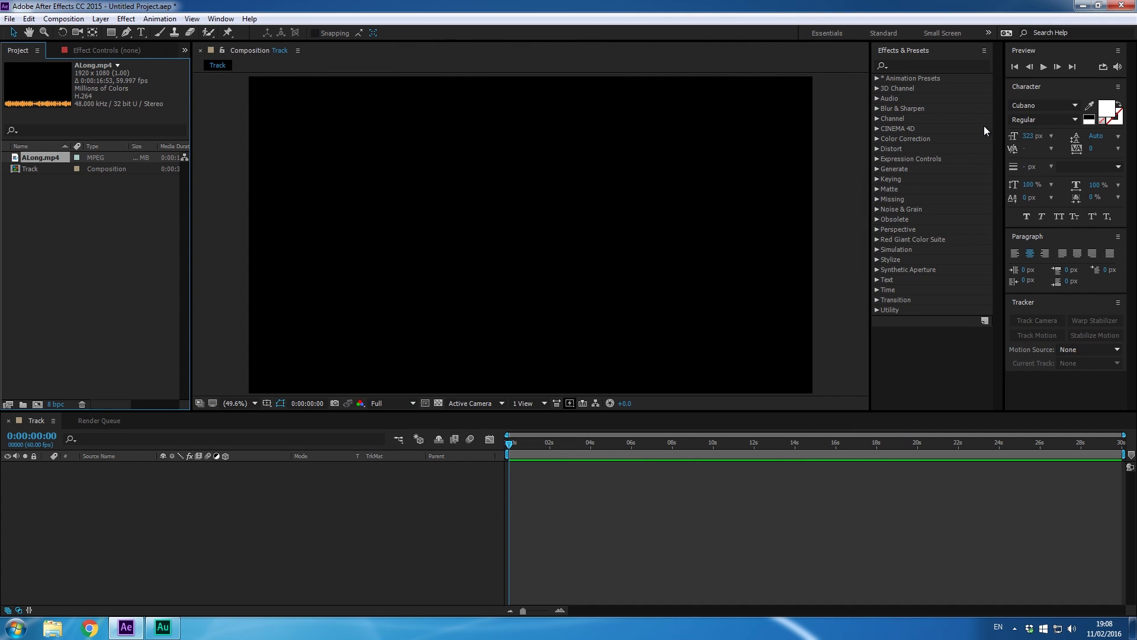
# Add ALong.mp4 to the Track timeline as layer 1 and scrub through the street footage.
pyautogui.moveTo(52, 157); pyautogui.dragTo(127, 475)
pyautogui.moveTo(518, 446); pyautogui.dragTo(609, 438)
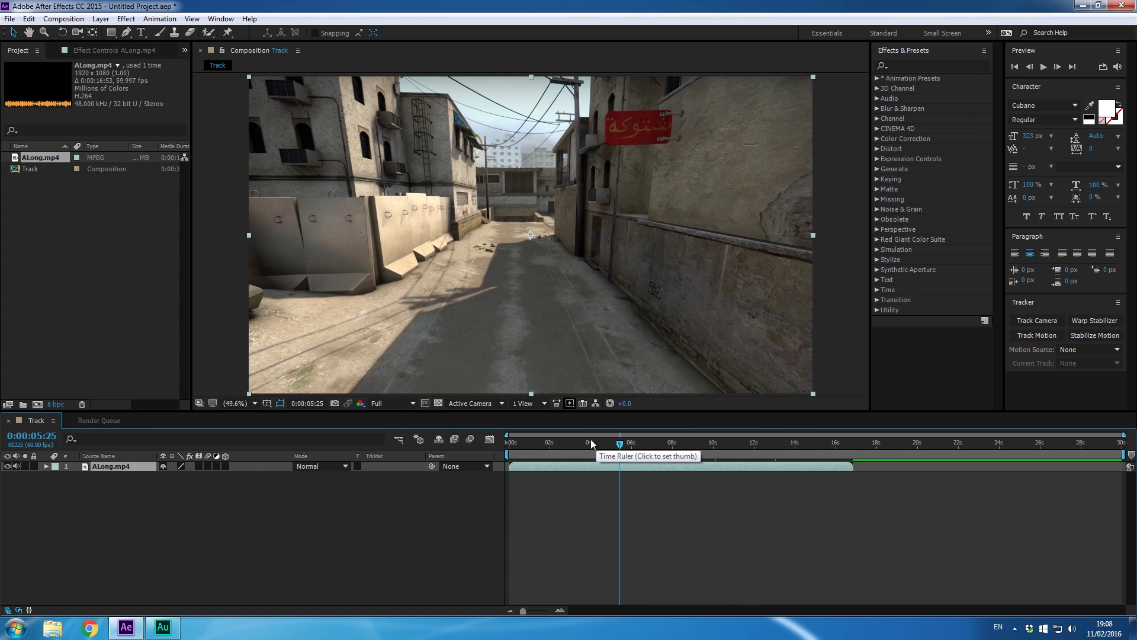
pyautogui.moveTo(585, 442); pyautogui.dragTo(835, 443)
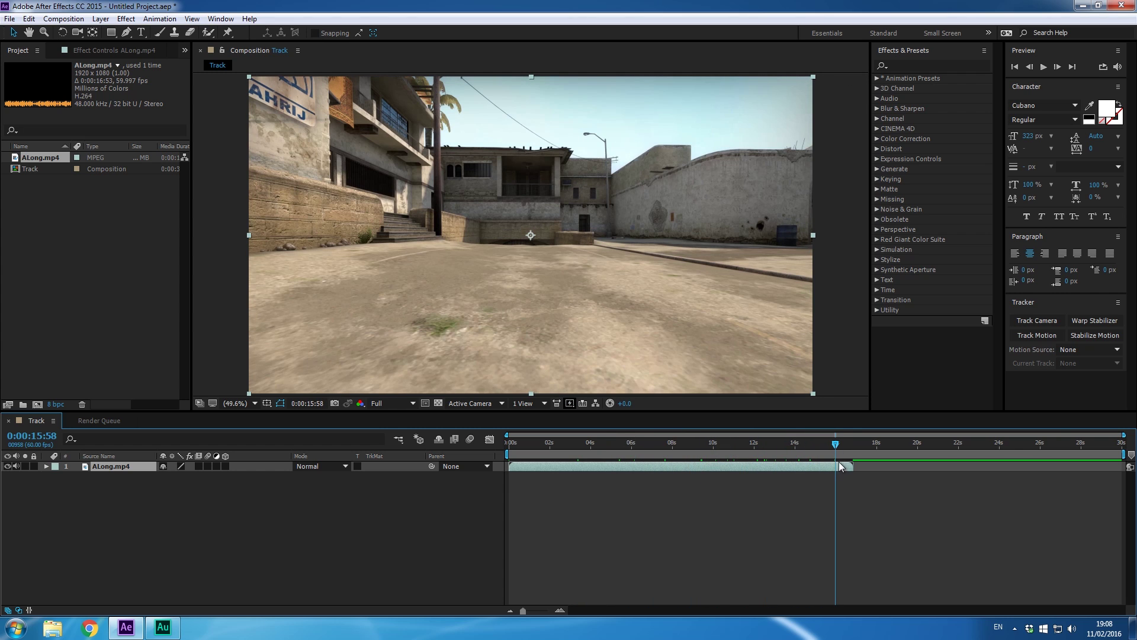
pyautogui.click(795, 445)
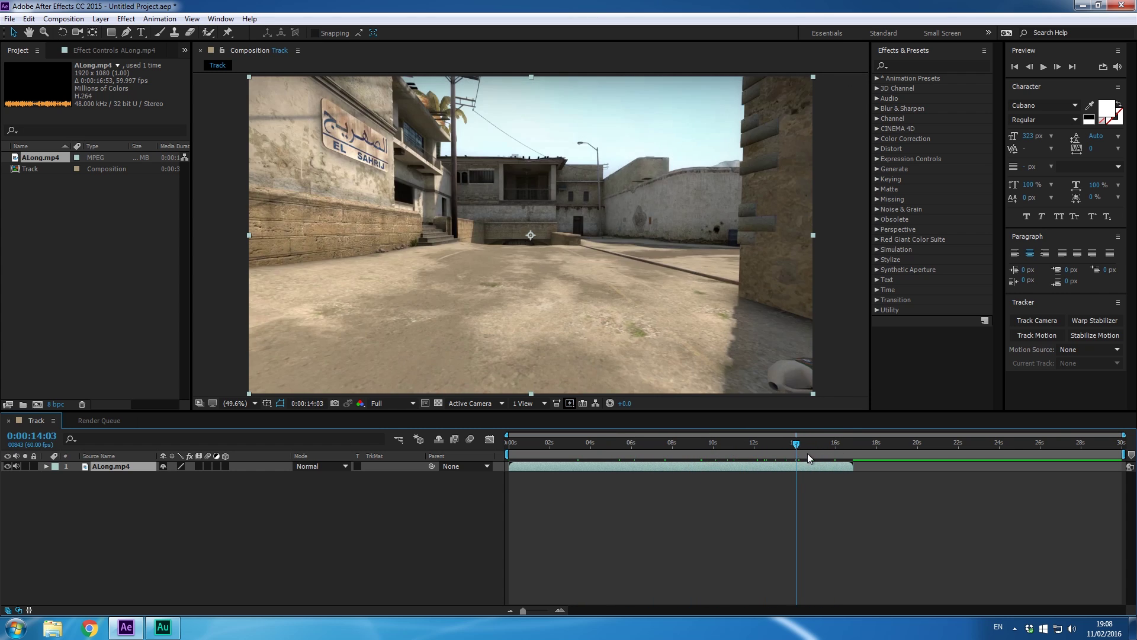
pyautogui.moveTo(809, 449); pyautogui.dragTo(550, 448)
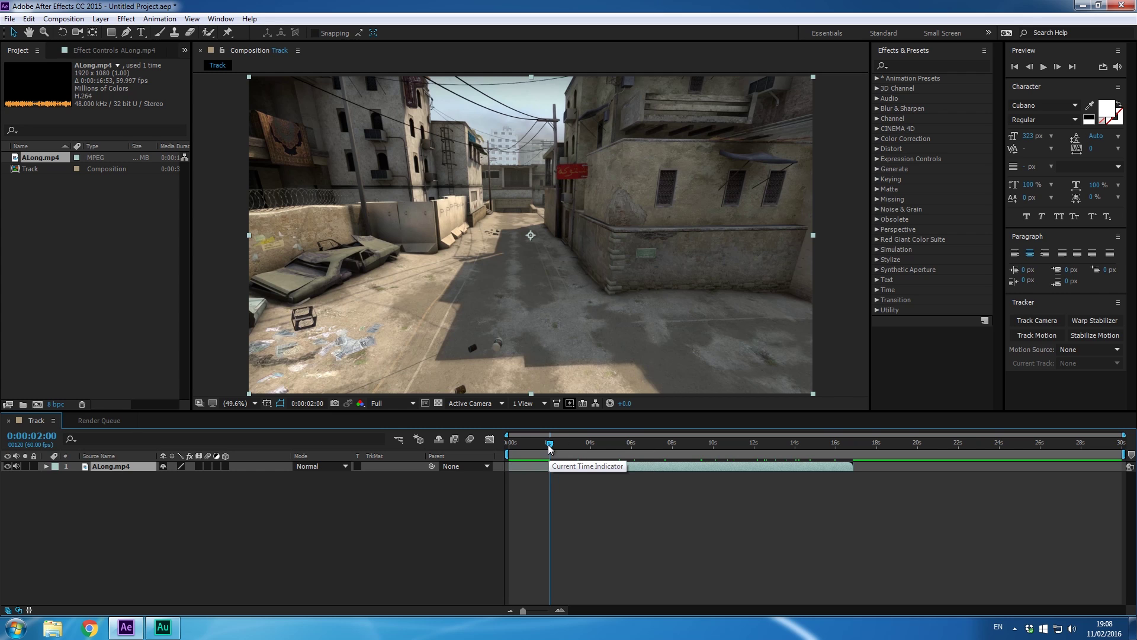
# Slide the ALong layer about two seconds earlier and trim the comp to a 0:00:03:58 work area.
pyautogui.moveTo(549, 448)
pyautogui.mouseDown()
pyautogui.moveTo(631, 445)
pyautogui.moveTo(539, 444)
pyautogui.mouseUp()
pyautogui.moveTo(597, 466); pyautogui.dragTo(590, 437)
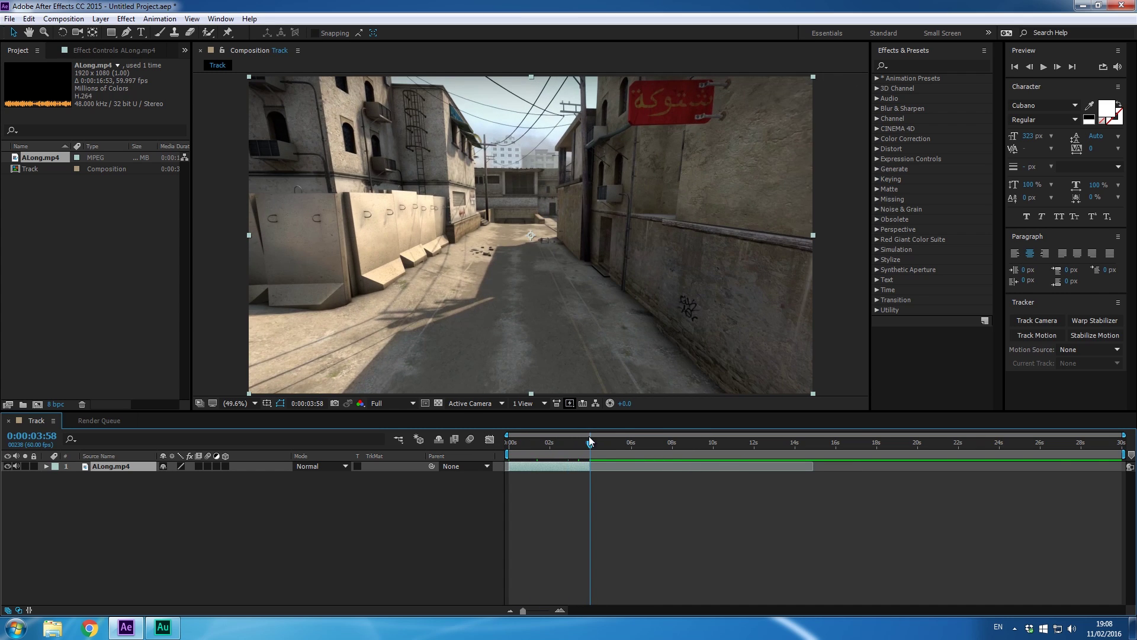
pyautogui.press('n')
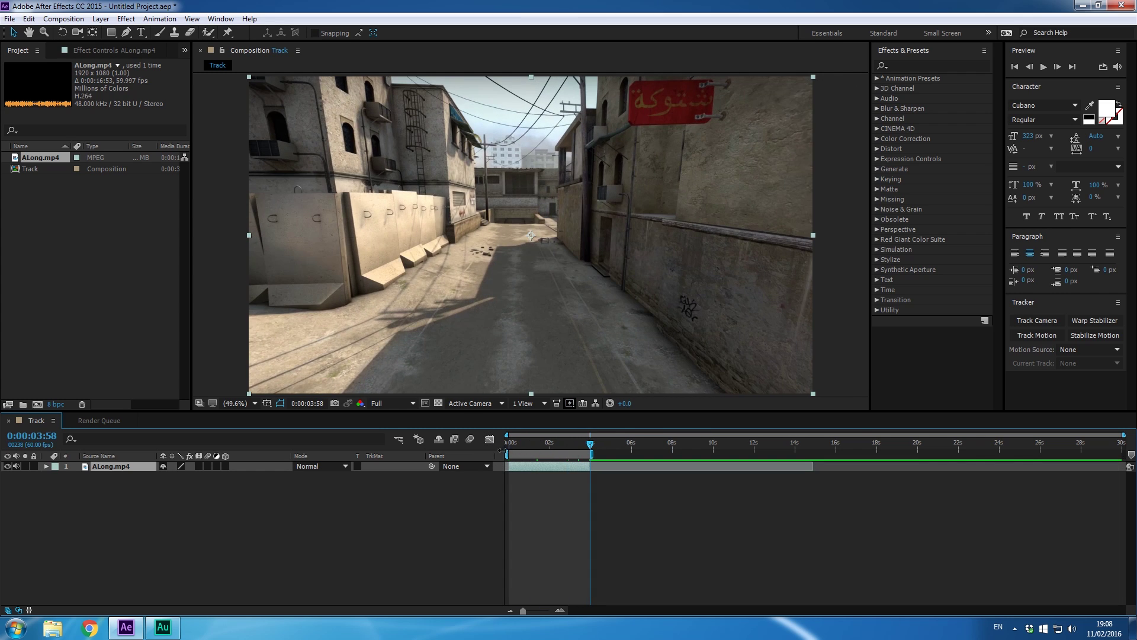
pyautogui.rightClick(582, 455)
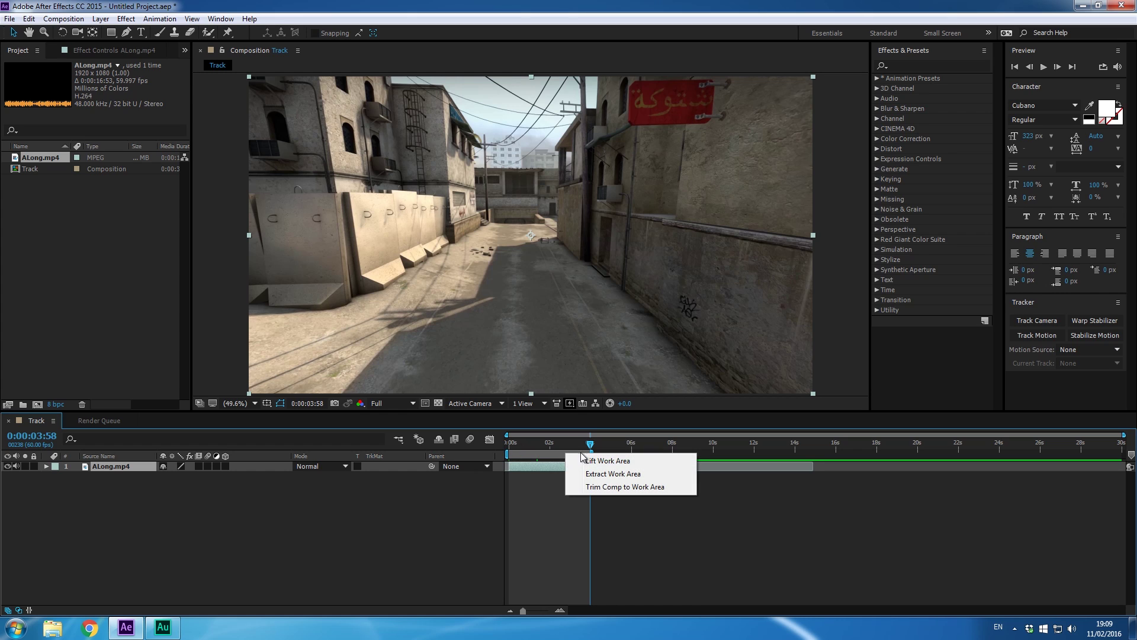
pyautogui.click(589, 486)
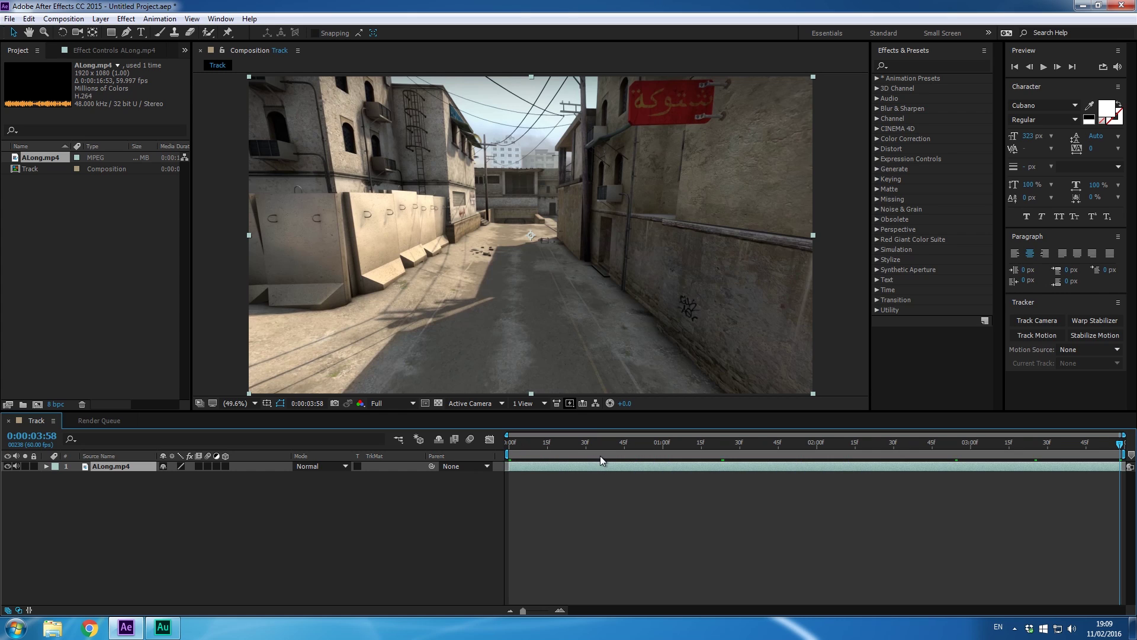
# Scrub through the trimmed clip and deselect the video layer.
pyautogui.moveTo(600, 454); pyautogui.dragTo(619, 453)
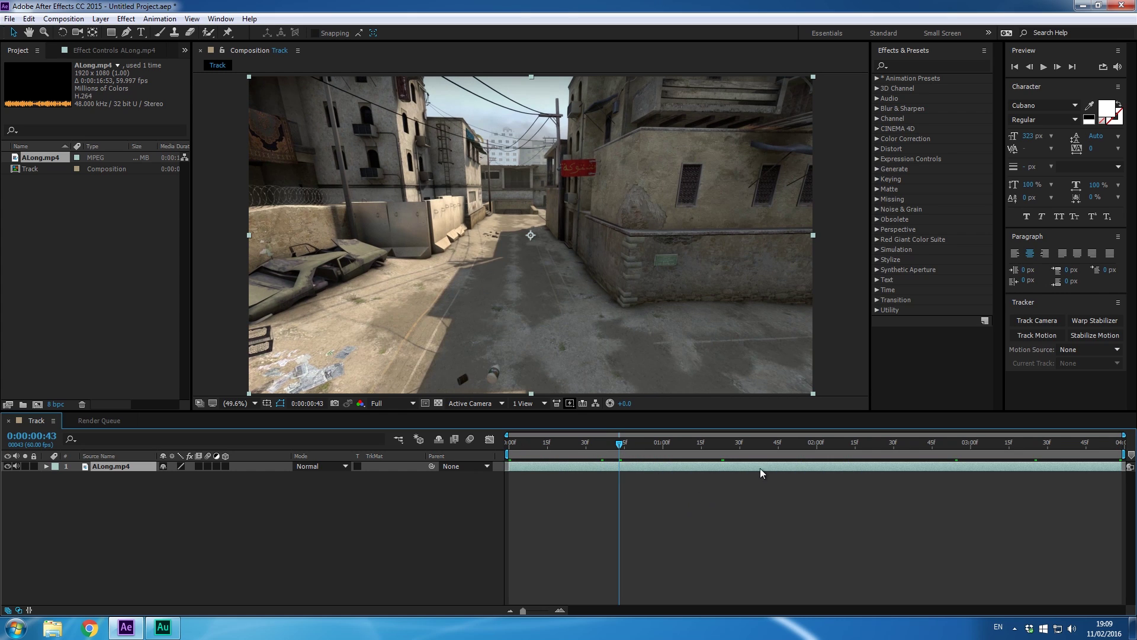
pyautogui.moveTo(844, 438); pyautogui.dragTo(573, 444)
pyautogui.click(727, 492)
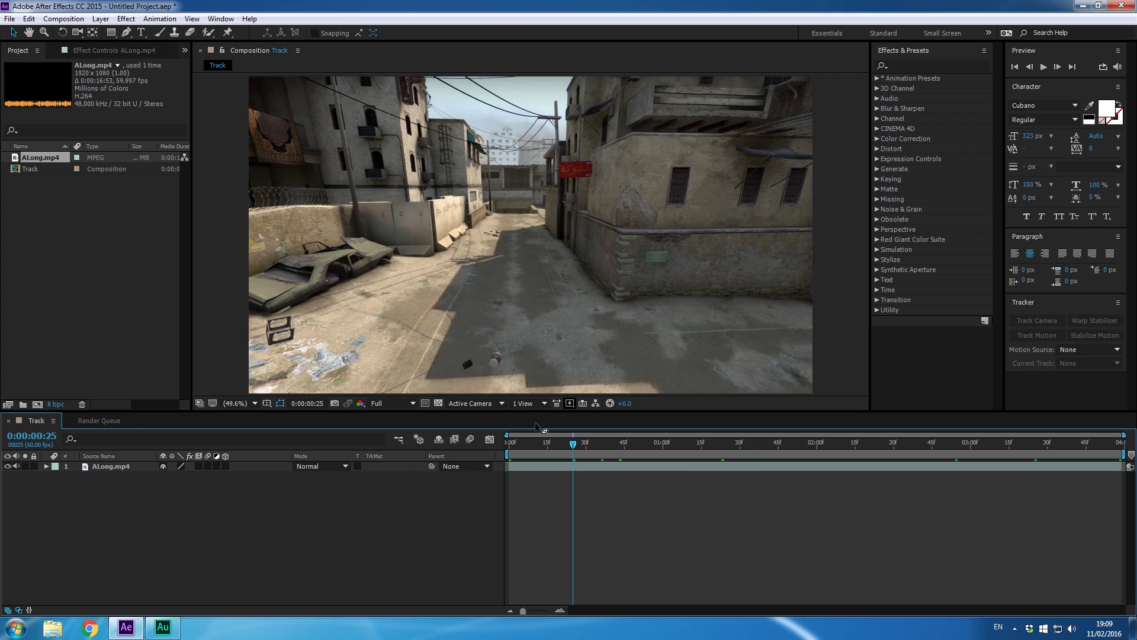
# Run Track Camera from the Tracker panel on the selected ALong.mp4 layer.
pyautogui.click(119, 467)
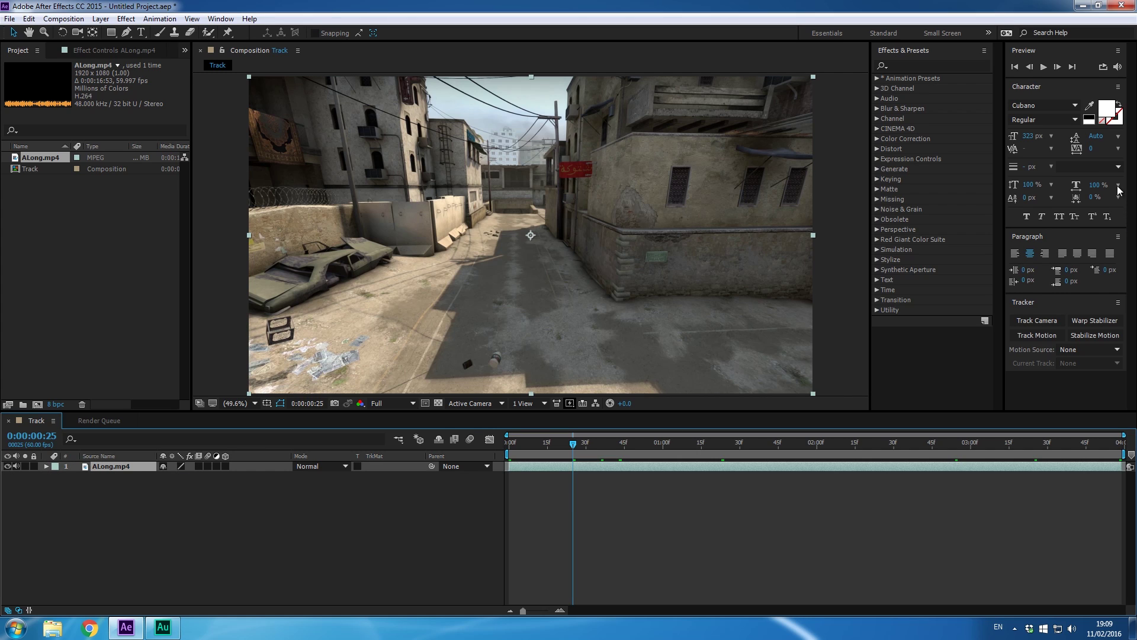
pyautogui.click(215, 19)
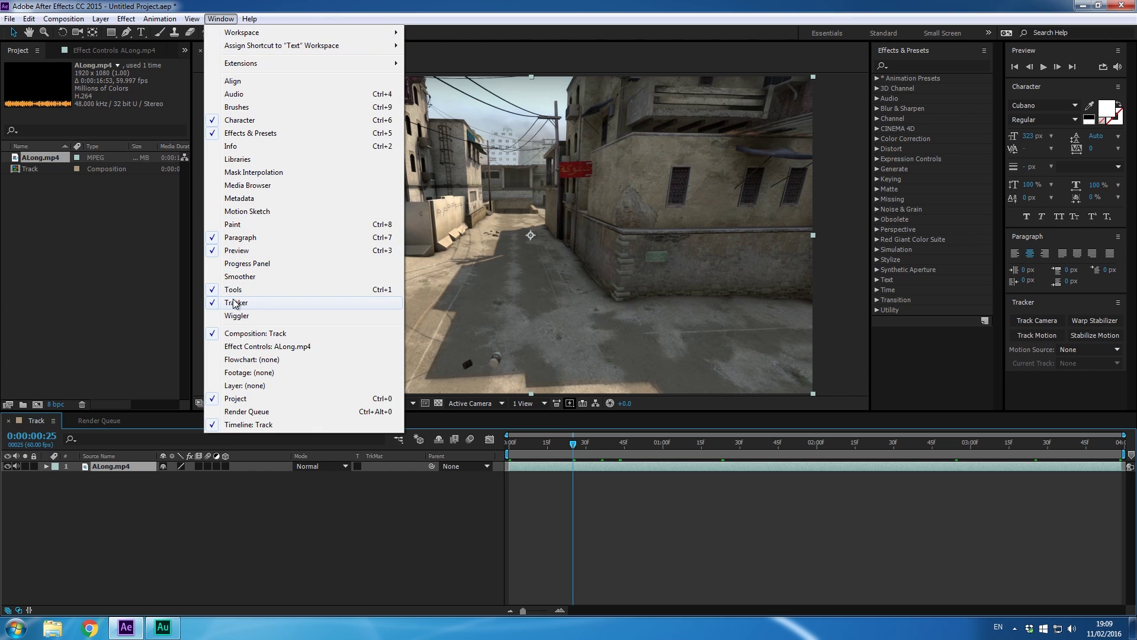
pyautogui.click(952, 351)
pyautogui.click(1027, 315)
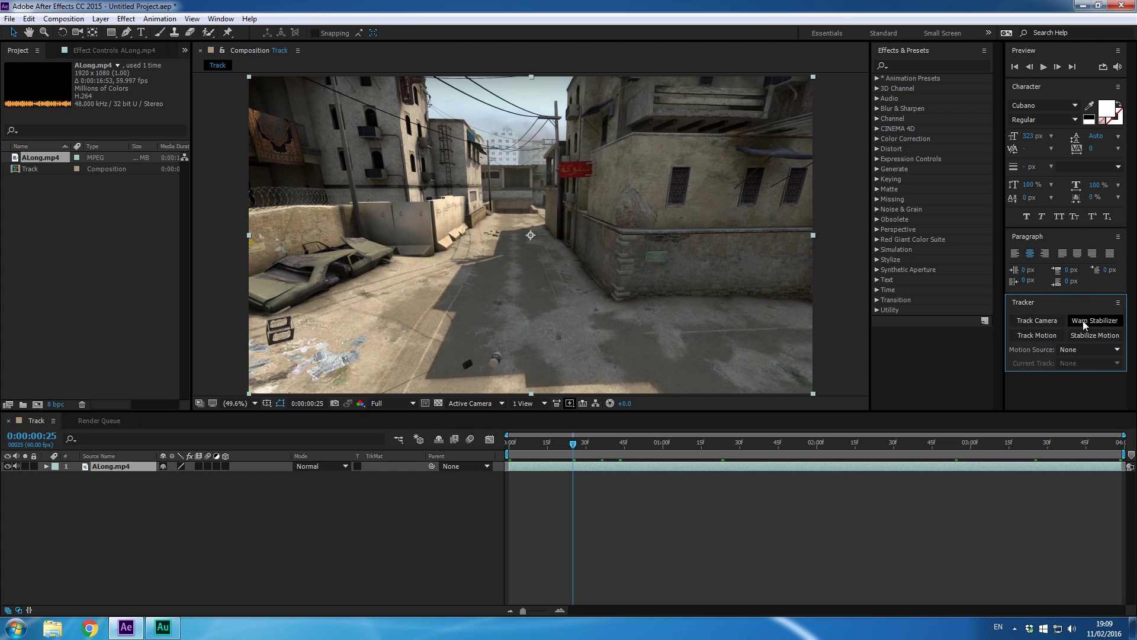
pyautogui.click(113, 467)
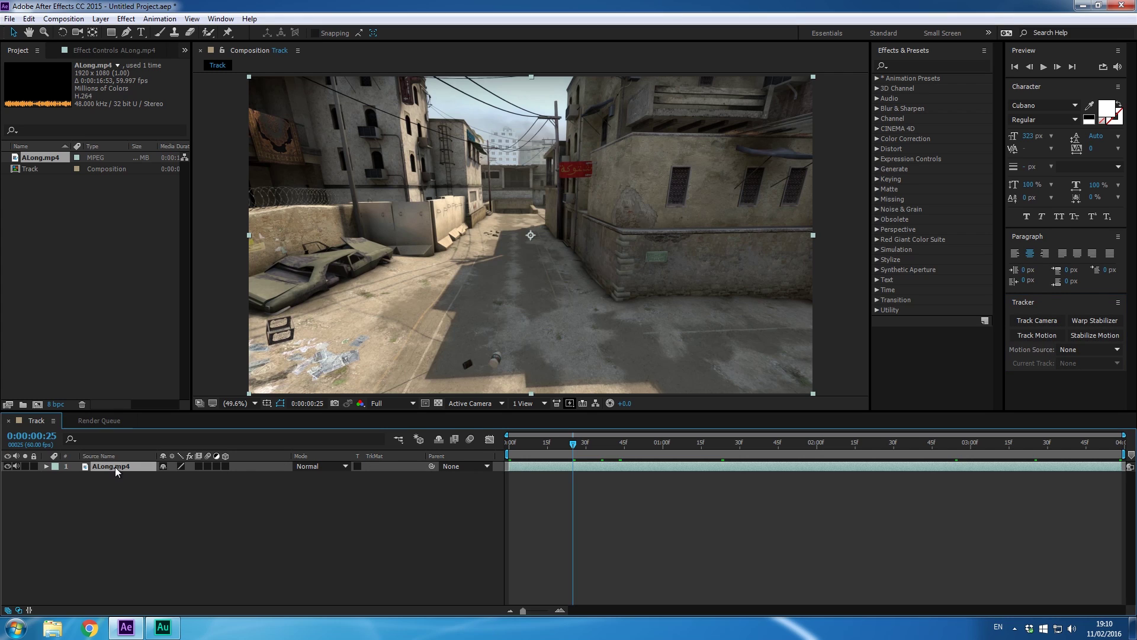
pyautogui.click(1033, 322)
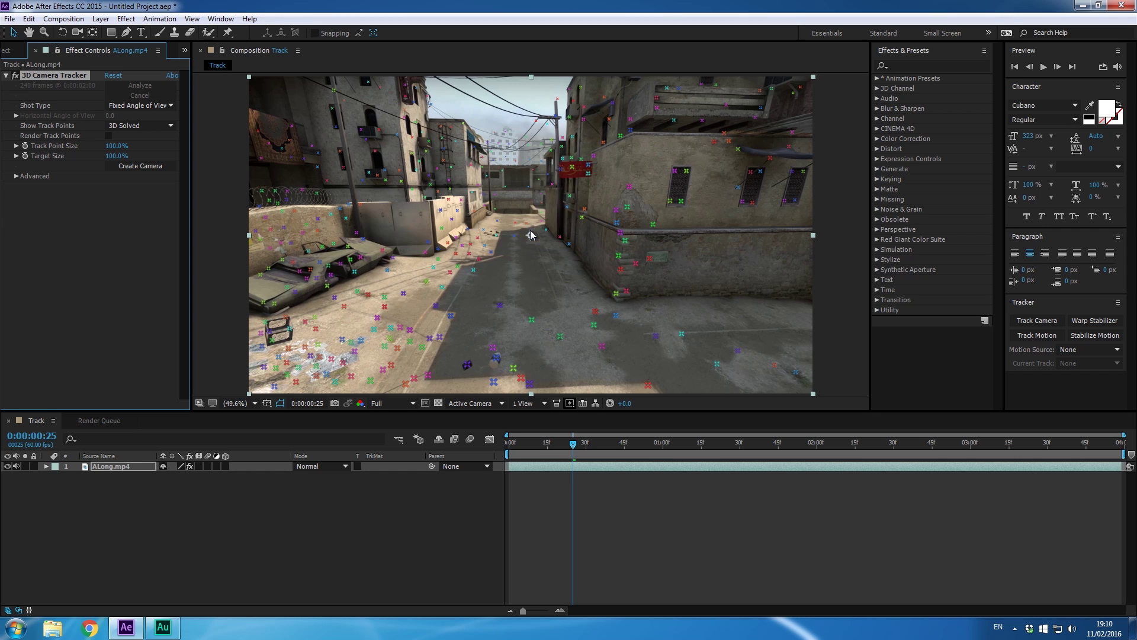
pyautogui.moveTo(574, 443); pyautogui.dragTo(798, 451)
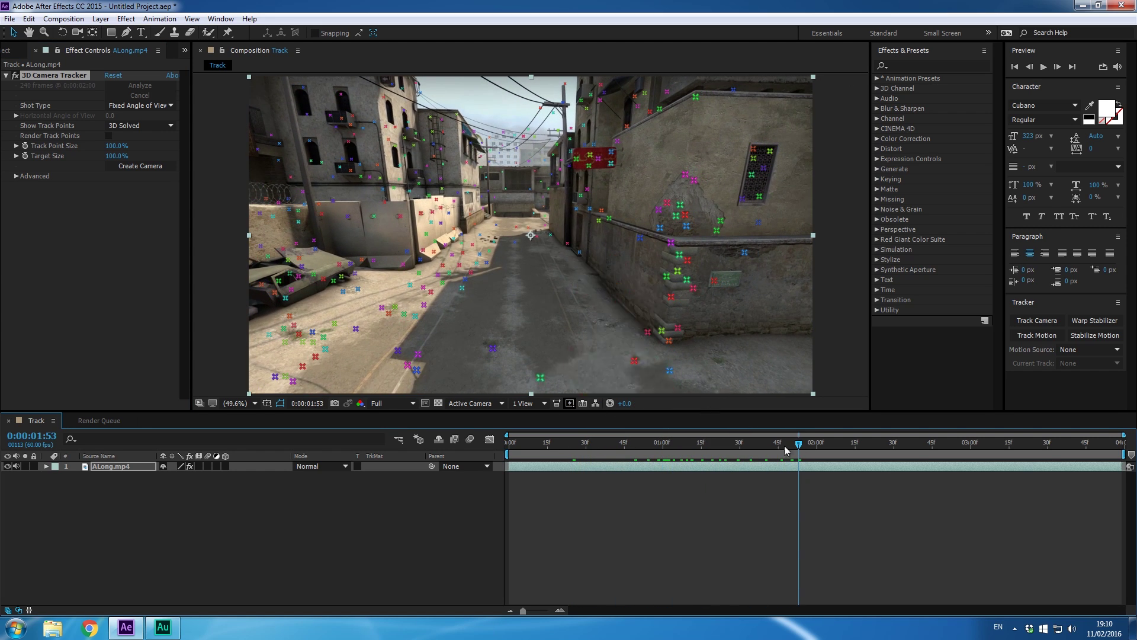
pyautogui.press('space')
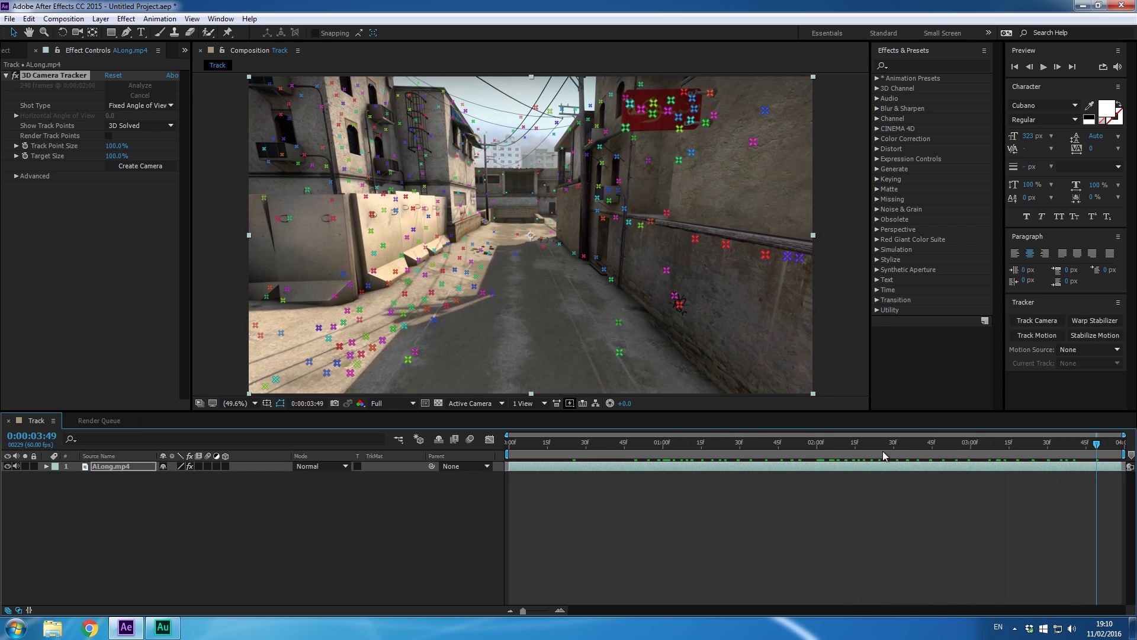
pyautogui.moveTo(780, 442); pyautogui.dragTo(446, 439)
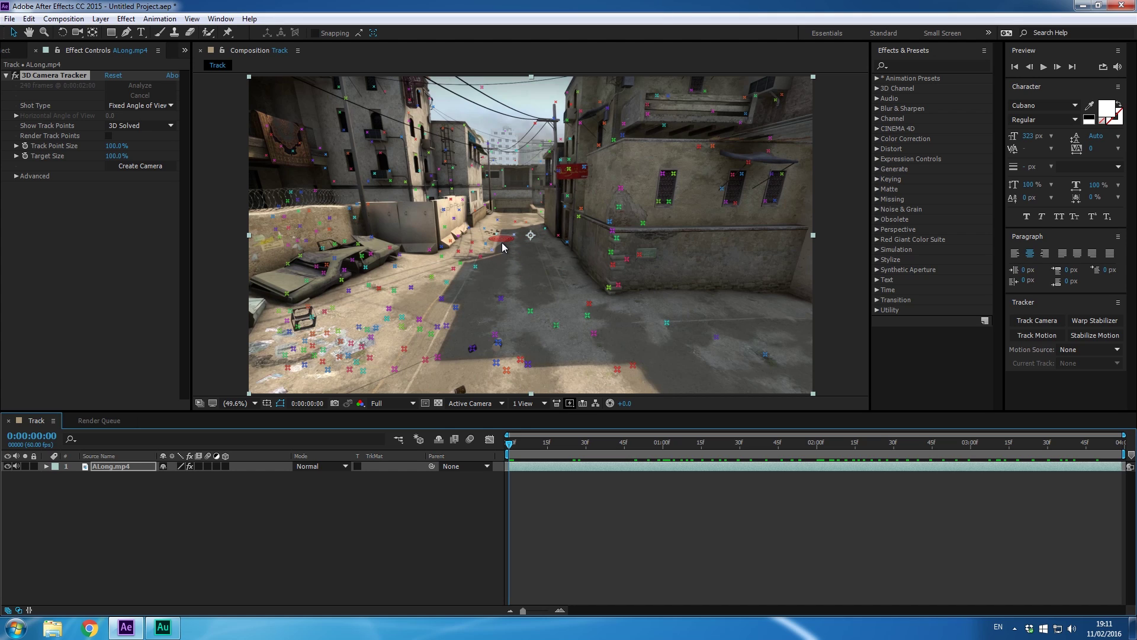
# Scrub the solved footage, go to 0:00:02:00 and select track points on the street ahead.
pyautogui.click(512, 443)
pyautogui.moveTo(527, 443); pyautogui.dragTo(820, 444)
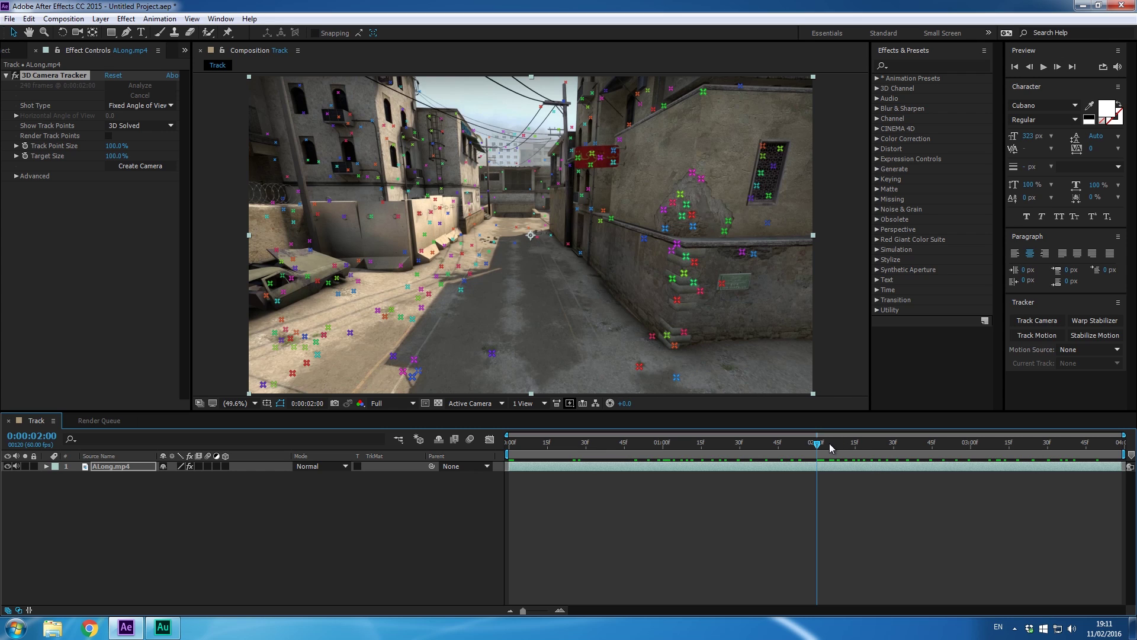
pyautogui.moveTo(831, 448); pyautogui.dragTo(456, 443)
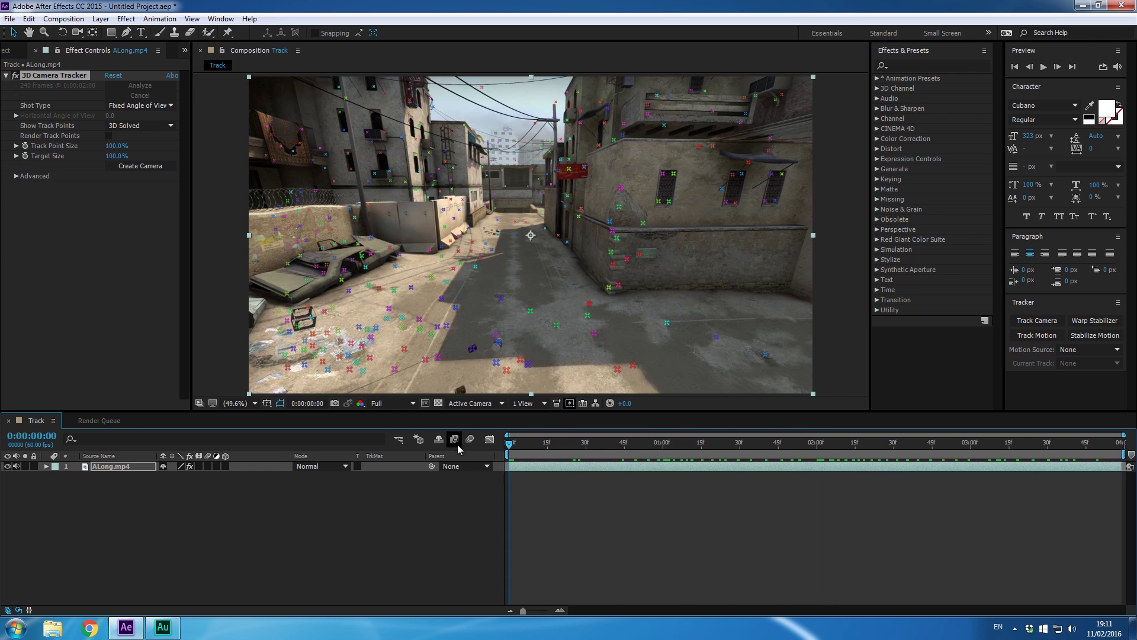
pyautogui.click(528, 339)
pyautogui.moveTo(643, 445); pyautogui.dragTo(506, 443)
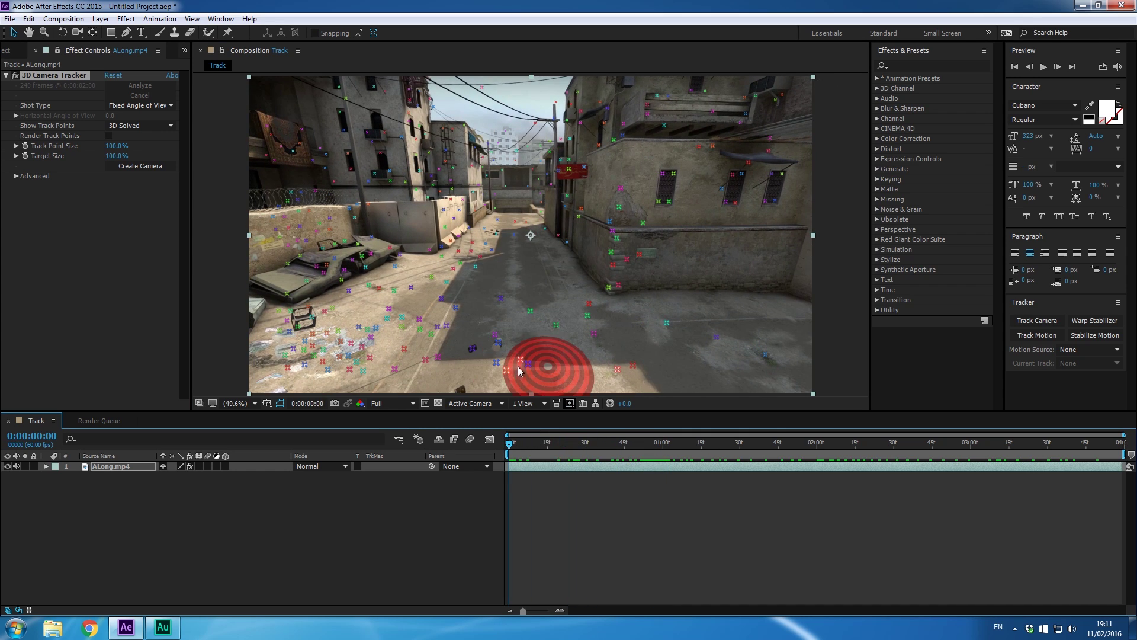
pyautogui.click(553, 443)
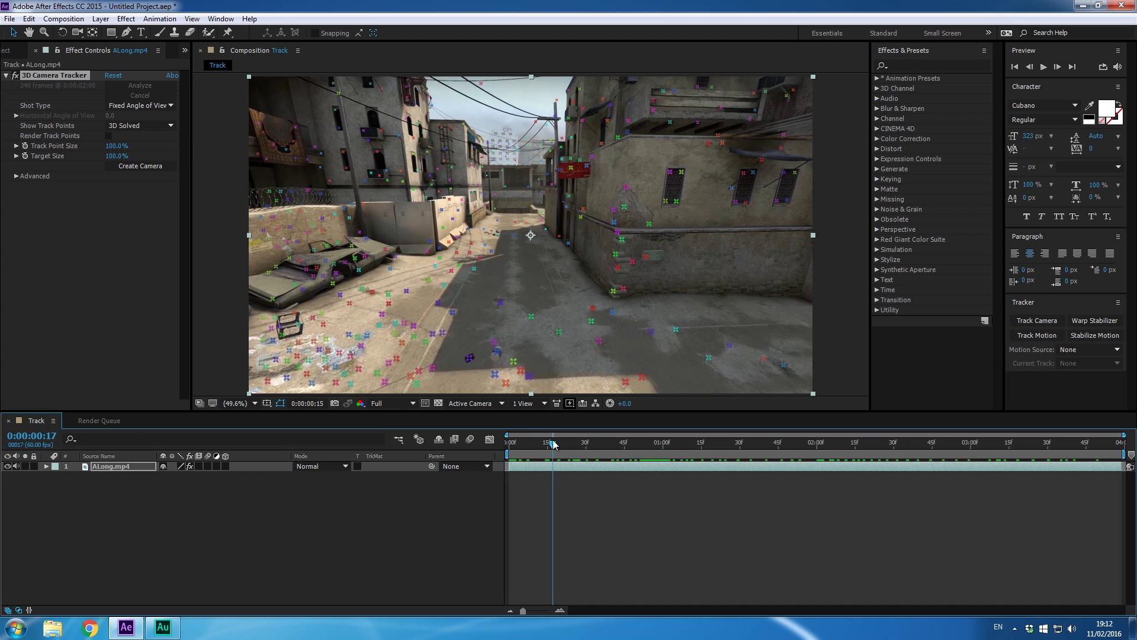
pyautogui.moveTo(555, 444); pyautogui.dragTo(1013, 443)
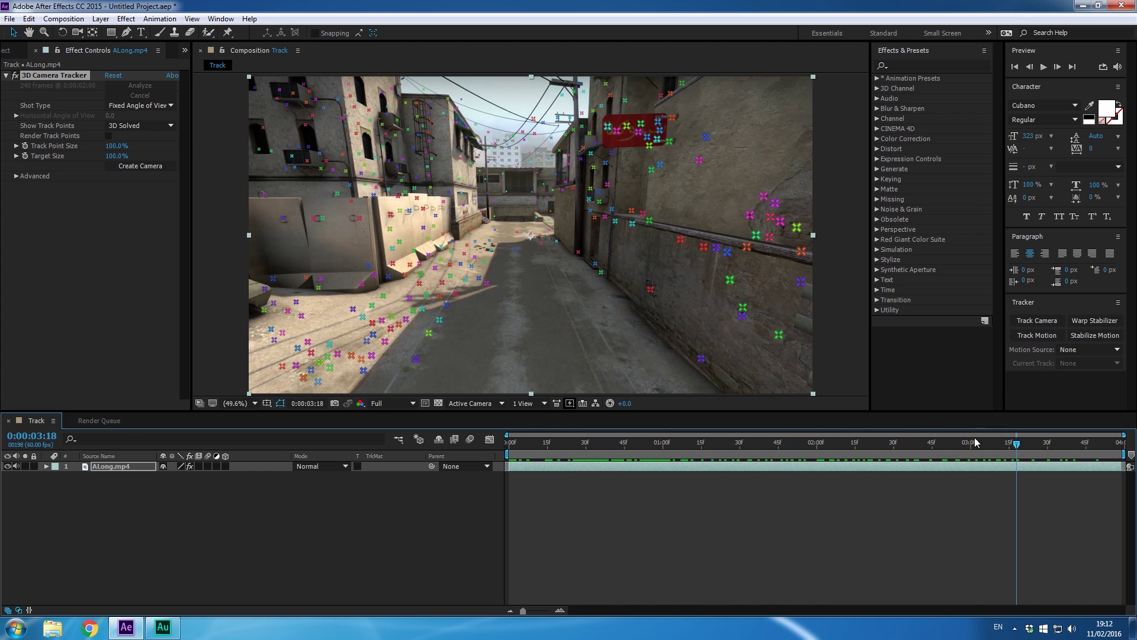
pyautogui.moveTo(667, 443); pyautogui.dragTo(513, 445)
pyautogui.click(816, 443)
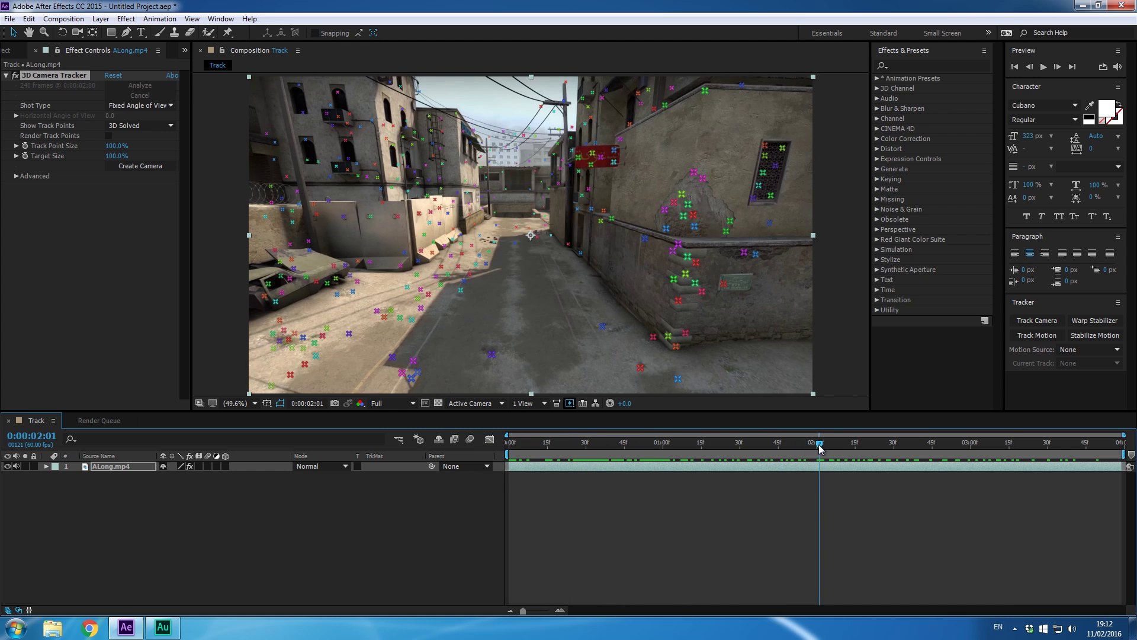
pyautogui.click(487, 262)
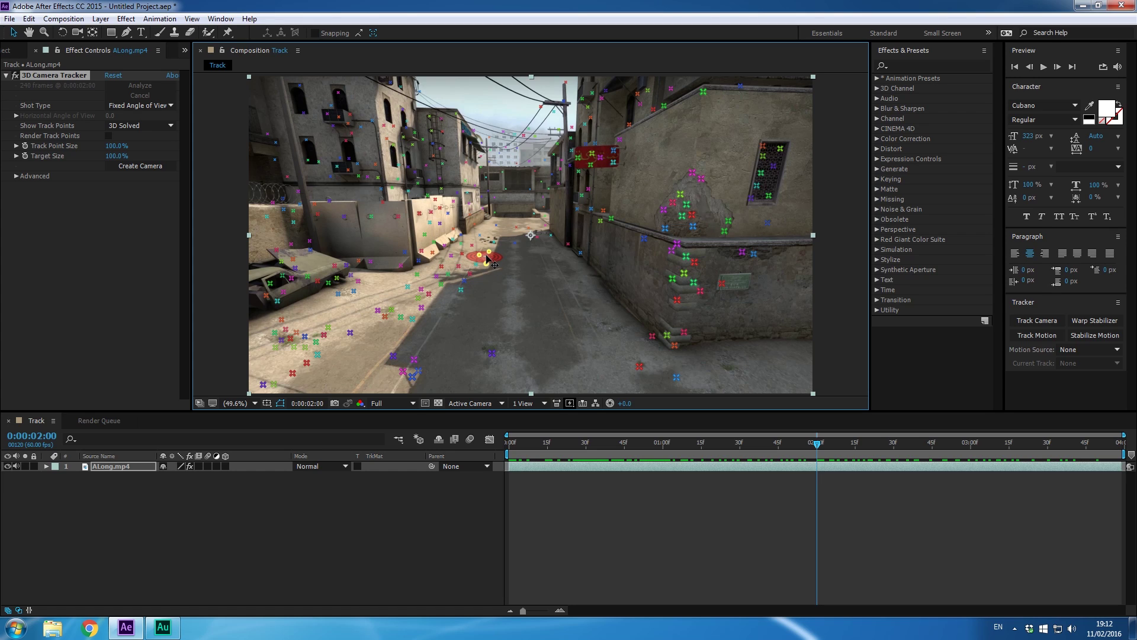
# Create a null and camera from the selected points and check Track Null 1 follows the street.
pyautogui.rightClick(486, 261)
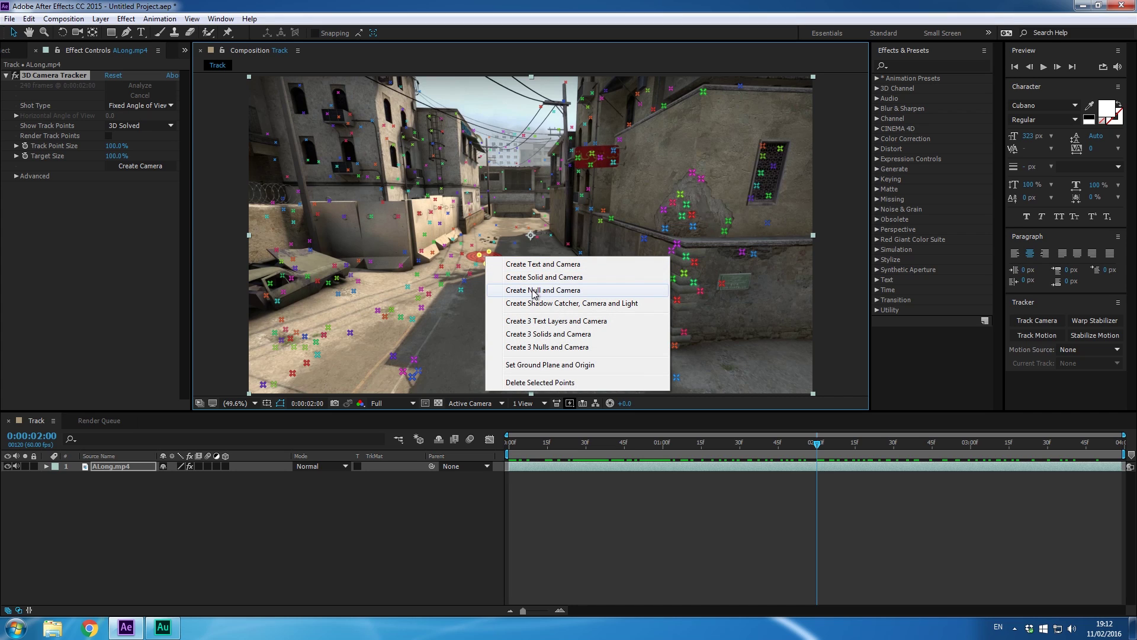
pyautogui.click(562, 291)
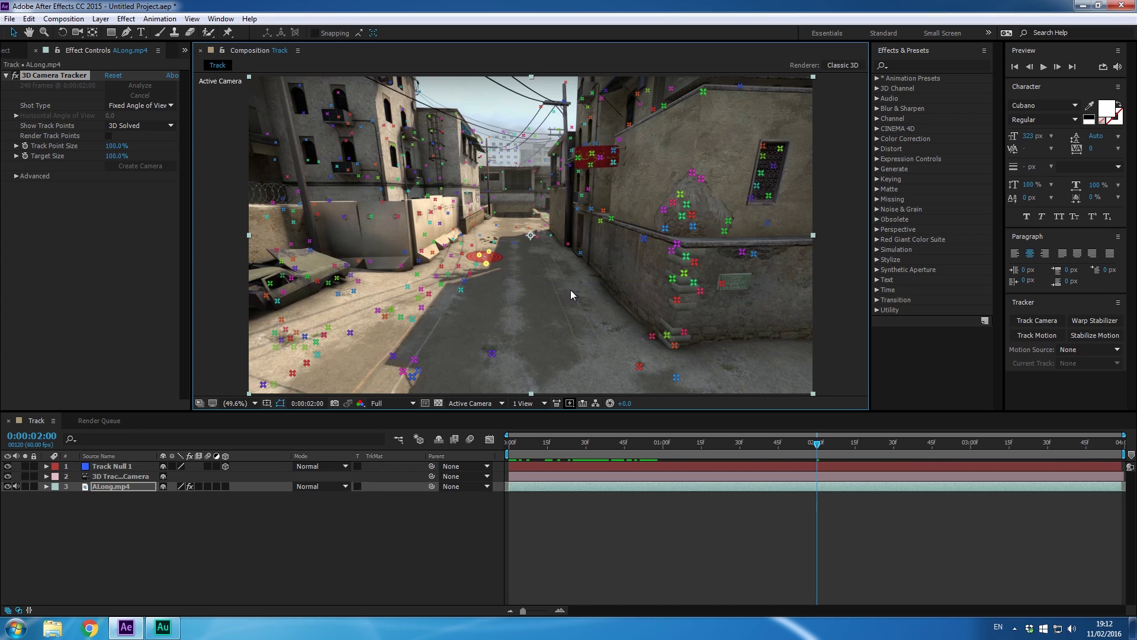
pyautogui.click(122, 465)
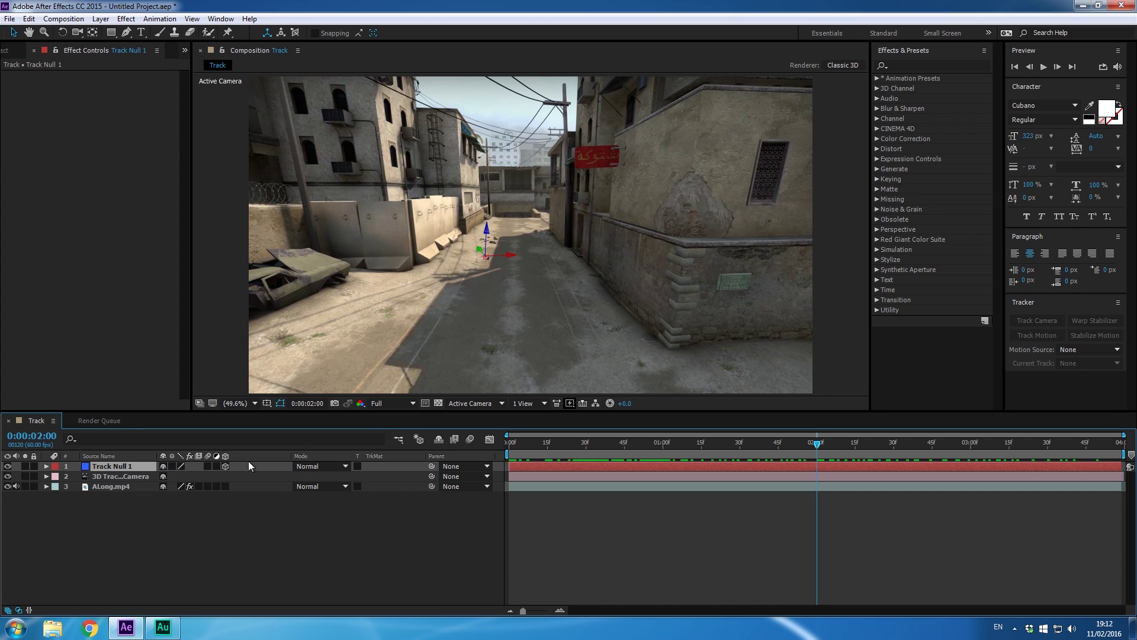
pyautogui.click(650, 442)
pyautogui.moveTo(657, 442); pyautogui.dragTo(524, 453)
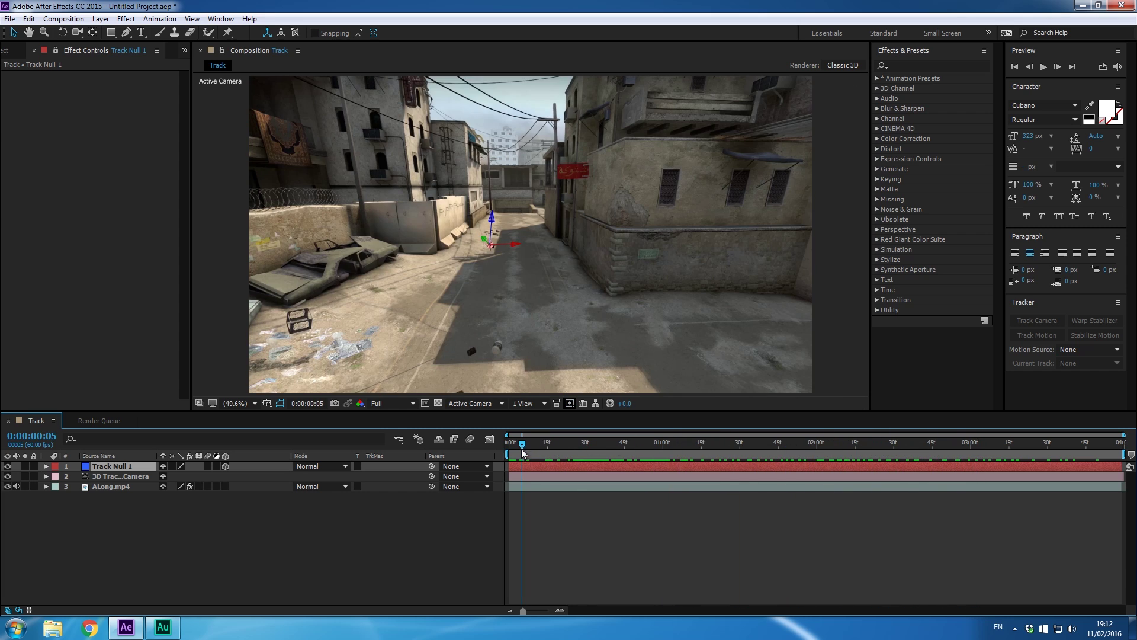
# Select the 3D Tracker Camera, scrub and preview the footage, then reselect Track Null 1.
pyautogui.click(124, 476)
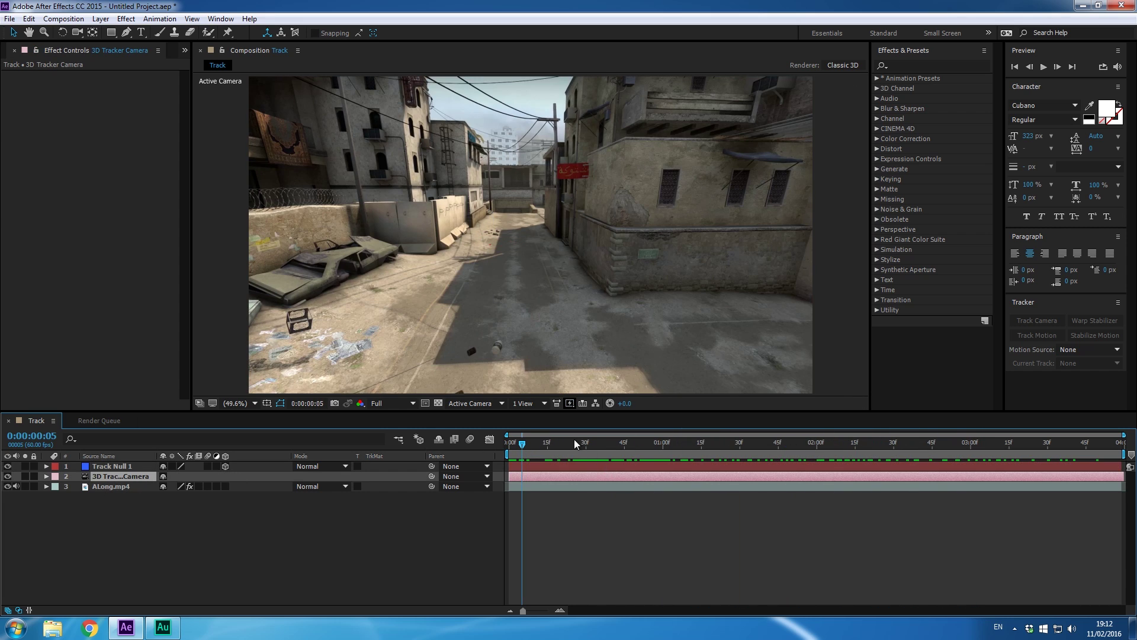
pyautogui.moveTo(574, 442); pyautogui.dragTo(865, 442)
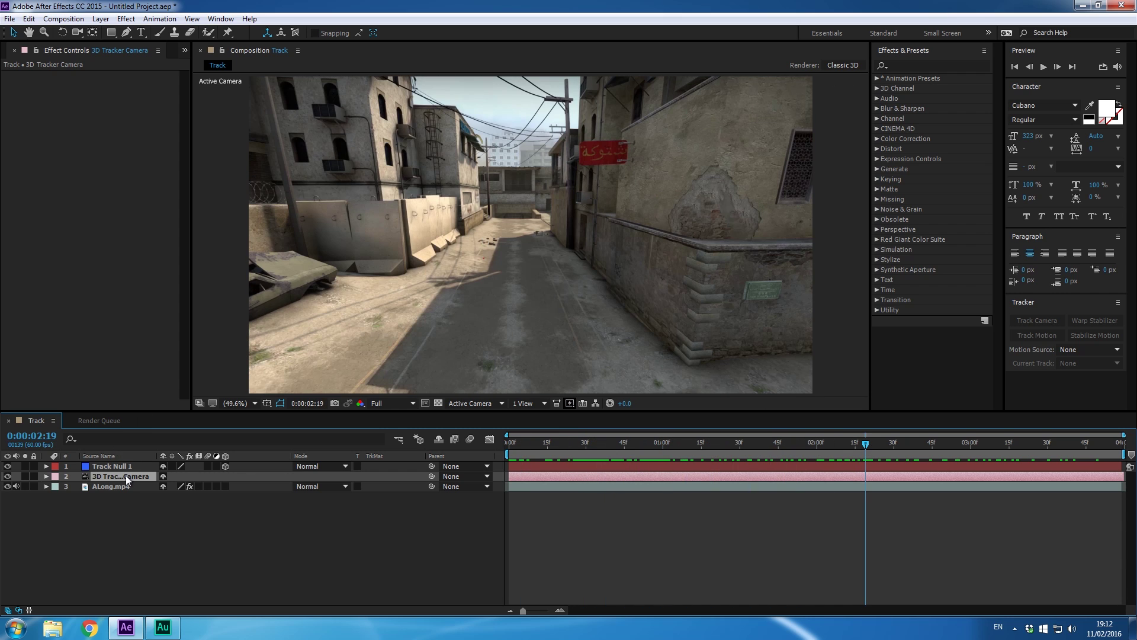
pyautogui.click(597, 444)
pyautogui.press('space')
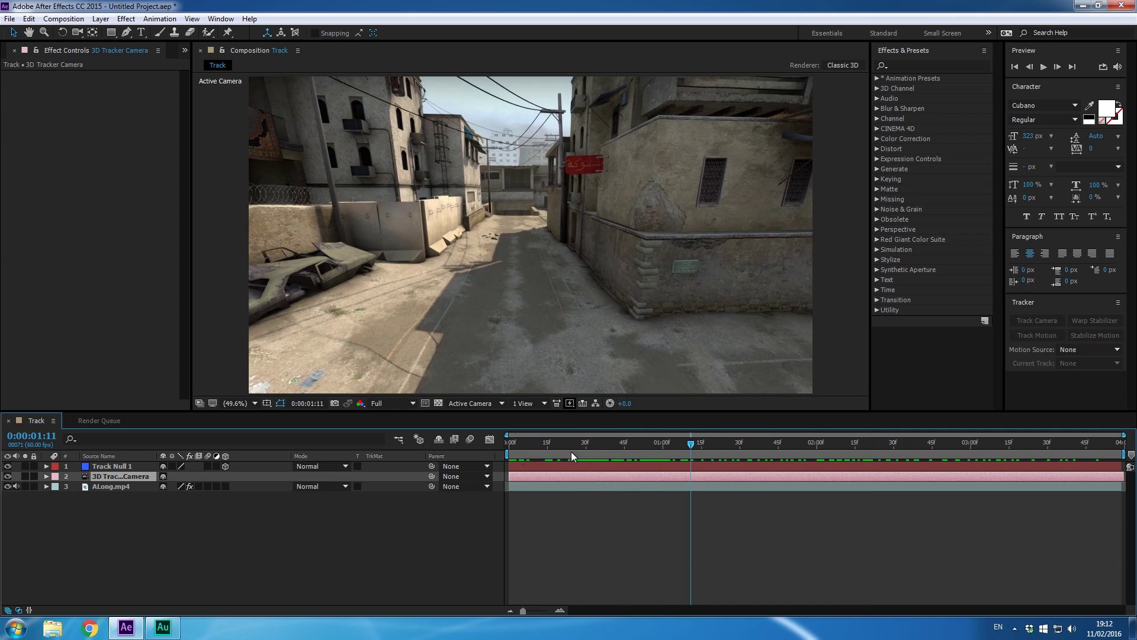
pyautogui.click(126, 467)
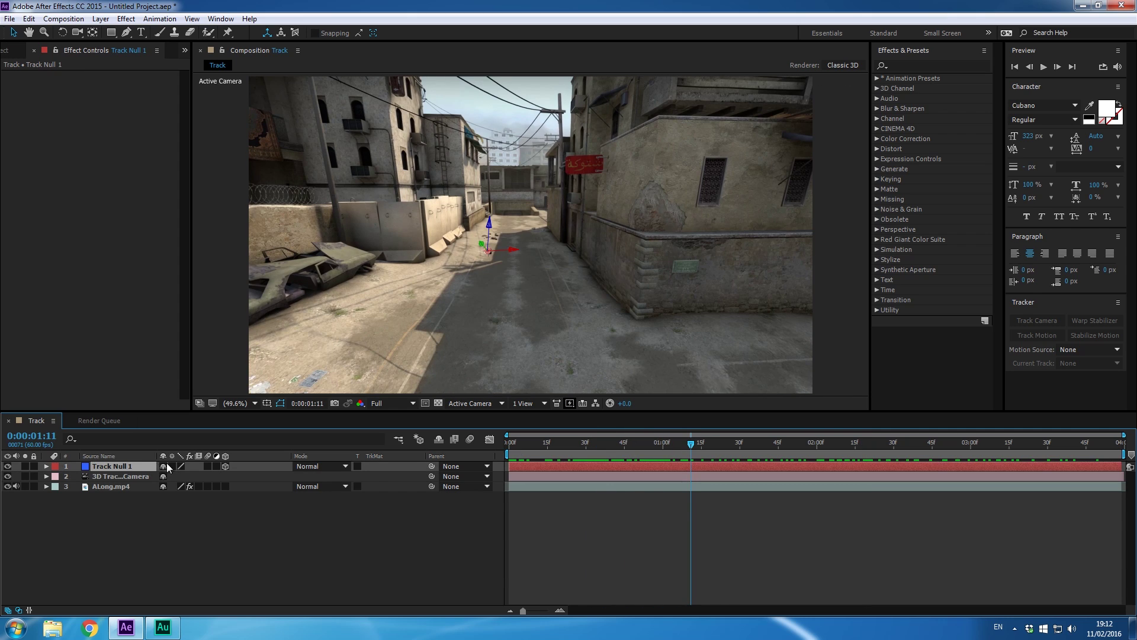
# Add a text layer reading 'ginge' and drag it to the centre of the frame.
pyautogui.hotkey('ctrl', 't')
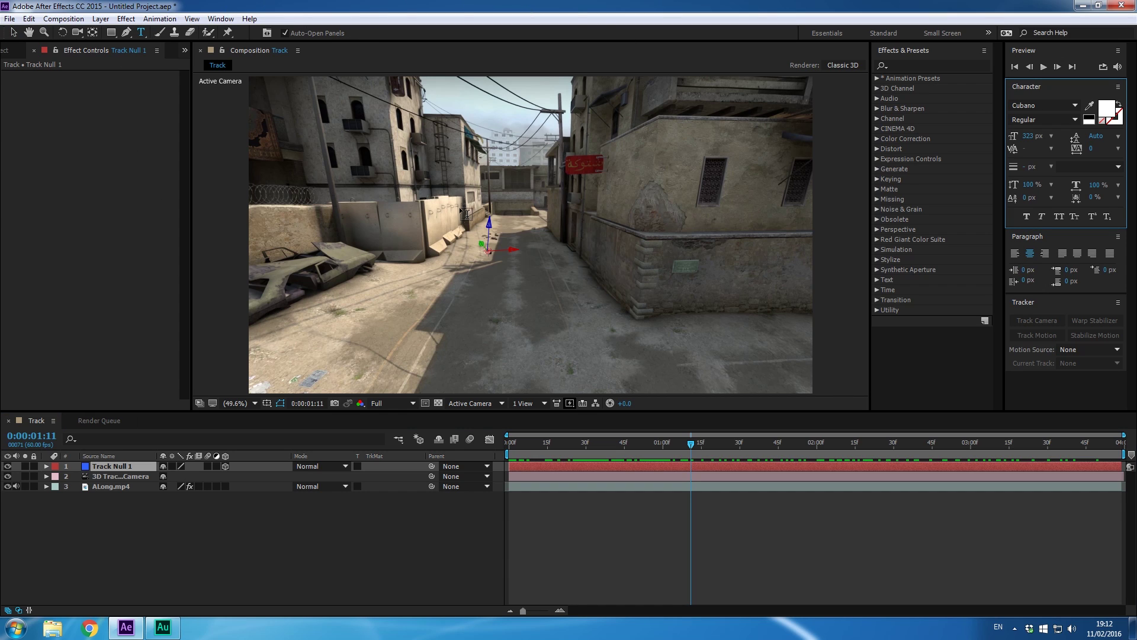
pyautogui.click(449, 203)
pyautogui.write('ginge')
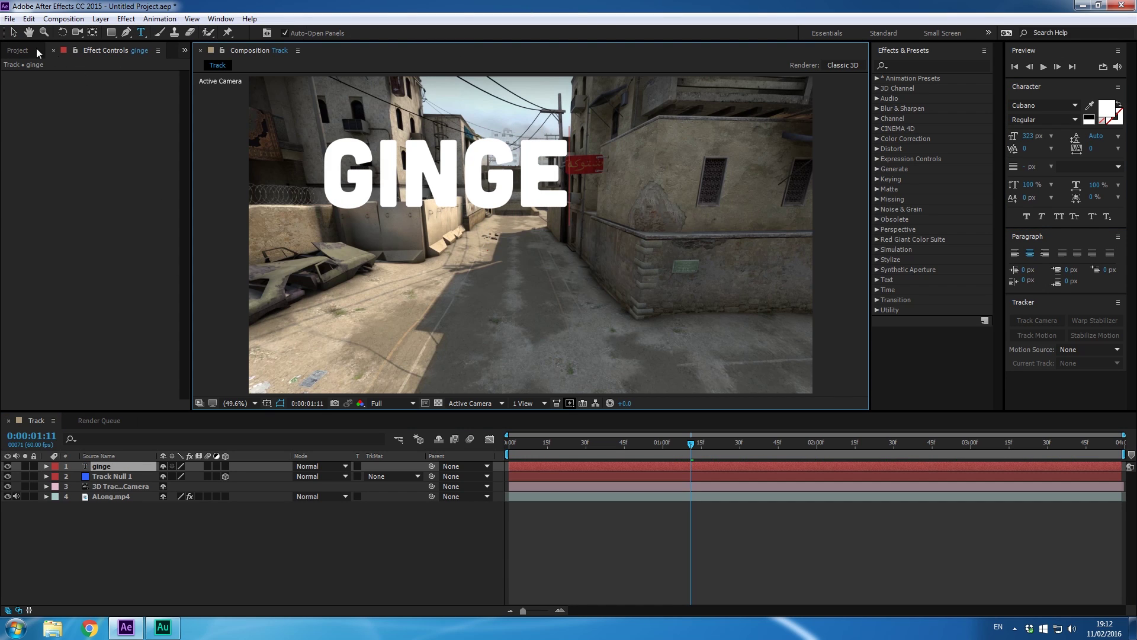
pyautogui.click(13, 33)
pyautogui.moveTo(450, 187); pyautogui.dragTo(542, 244)
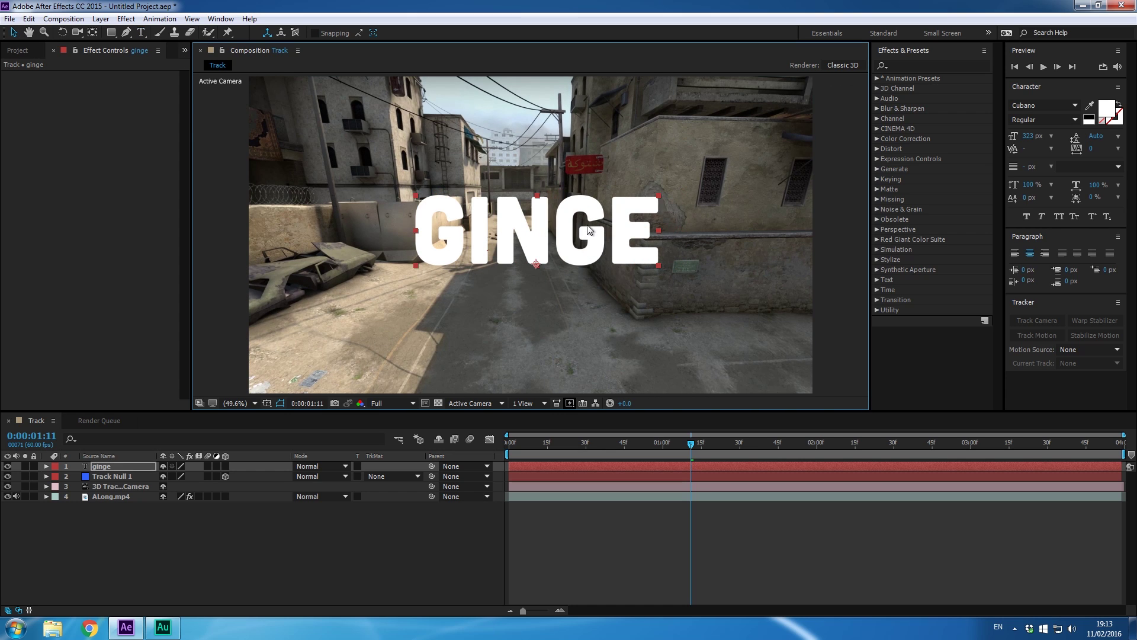
# Pick-whip the ginge layer's Parent onto Track Null 1.
pyautogui.click(116, 465)
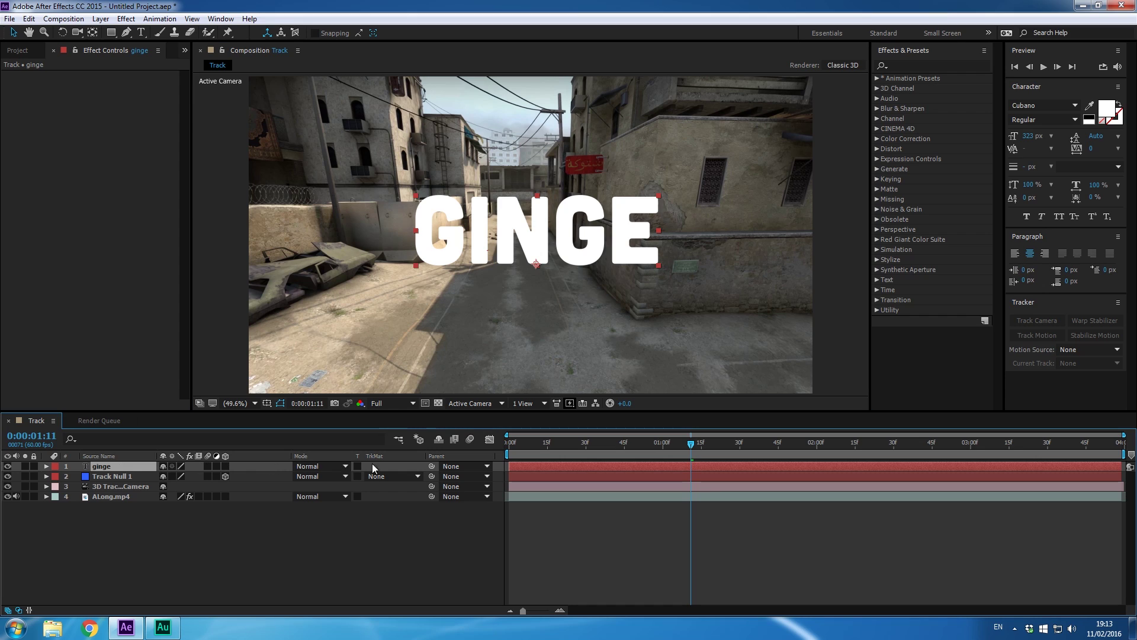
pyautogui.click(454, 467)
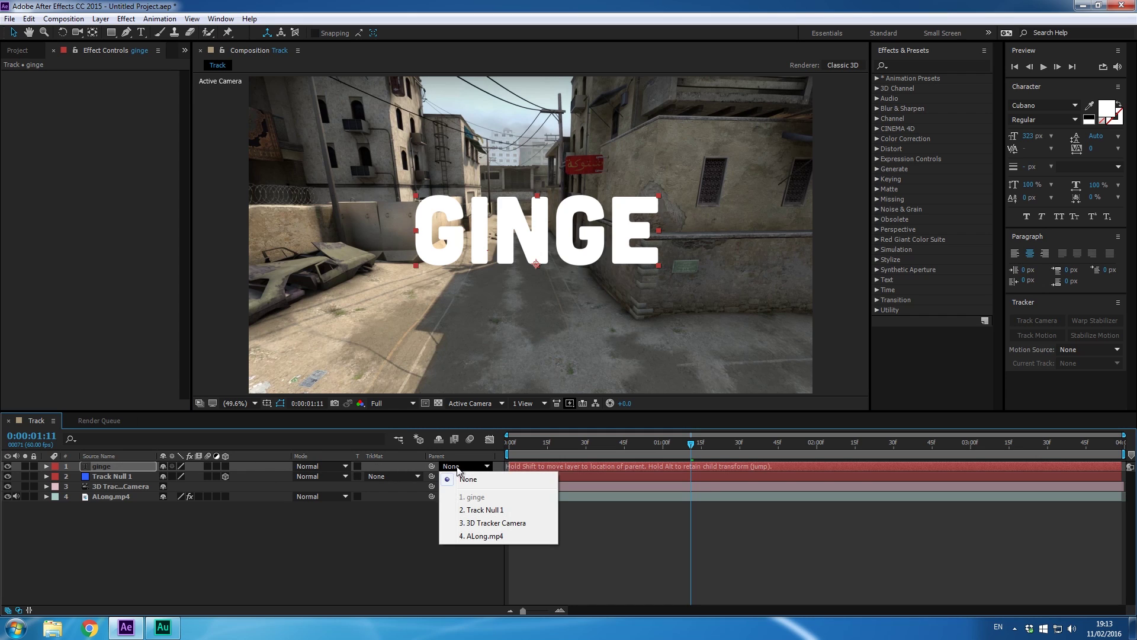
pyautogui.click(393, 546)
pyautogui.click(107, 465)
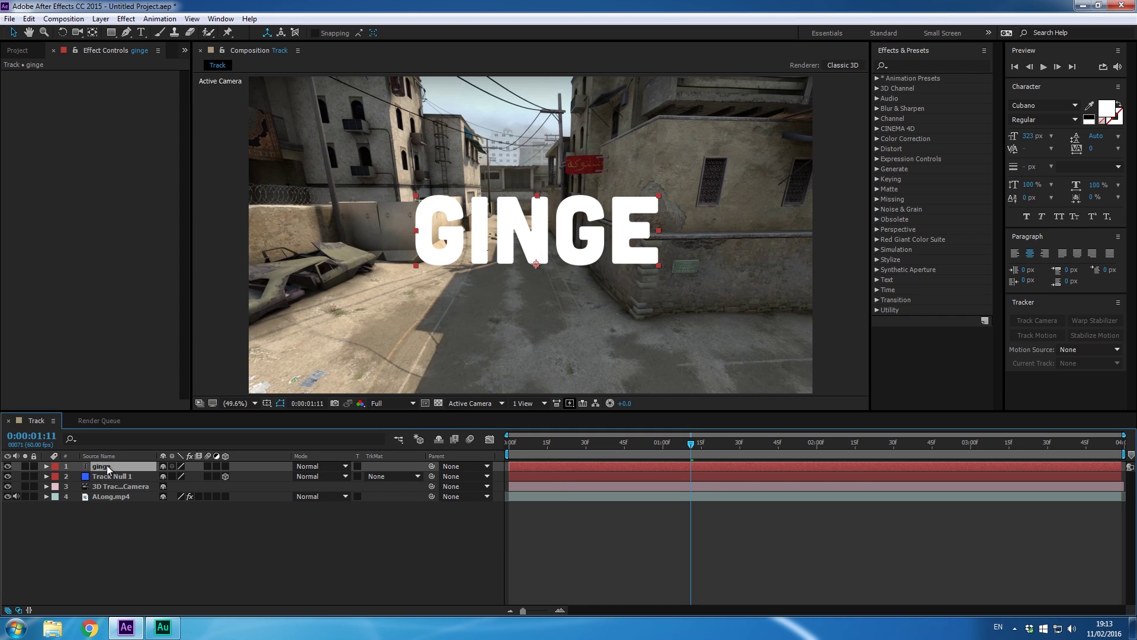
pyautogui.click(465, 467)
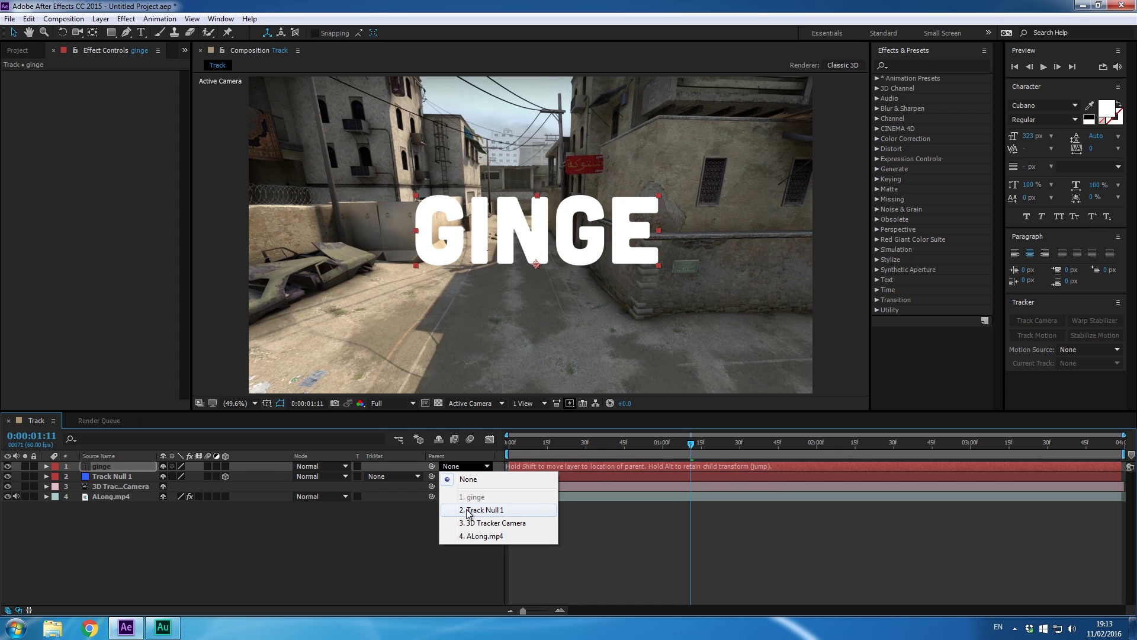
pyautogui.click(398, 497)
pyautogui.click(431, 467)
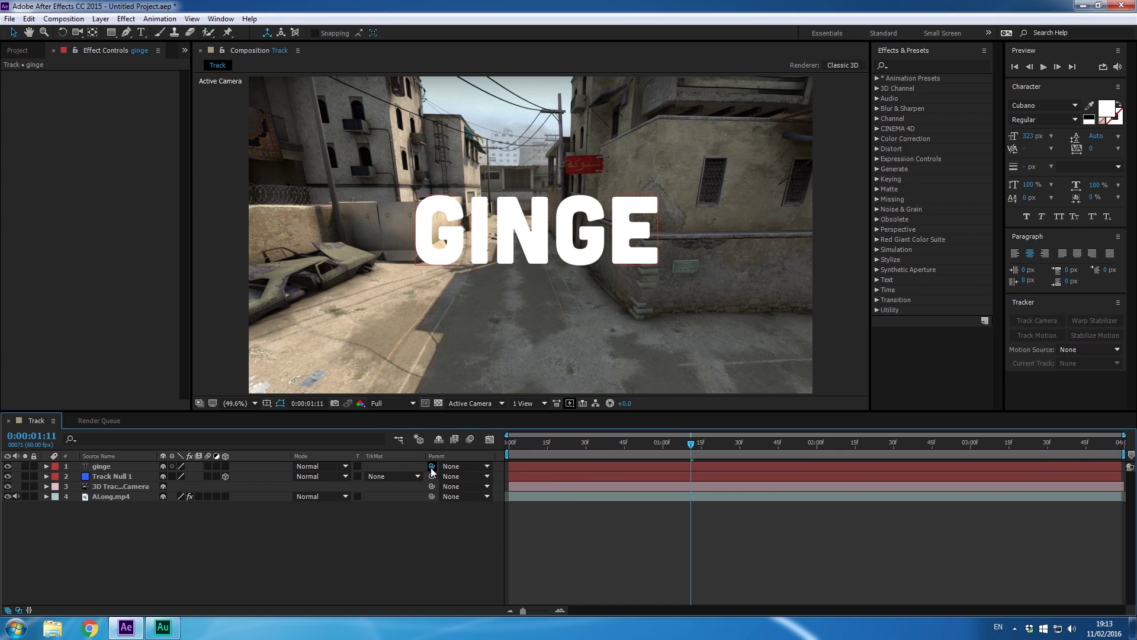
pyautogui.moveTo(432, 466); pyautogui.dragTo(113, 479)
pyautogui.click(124, 466)
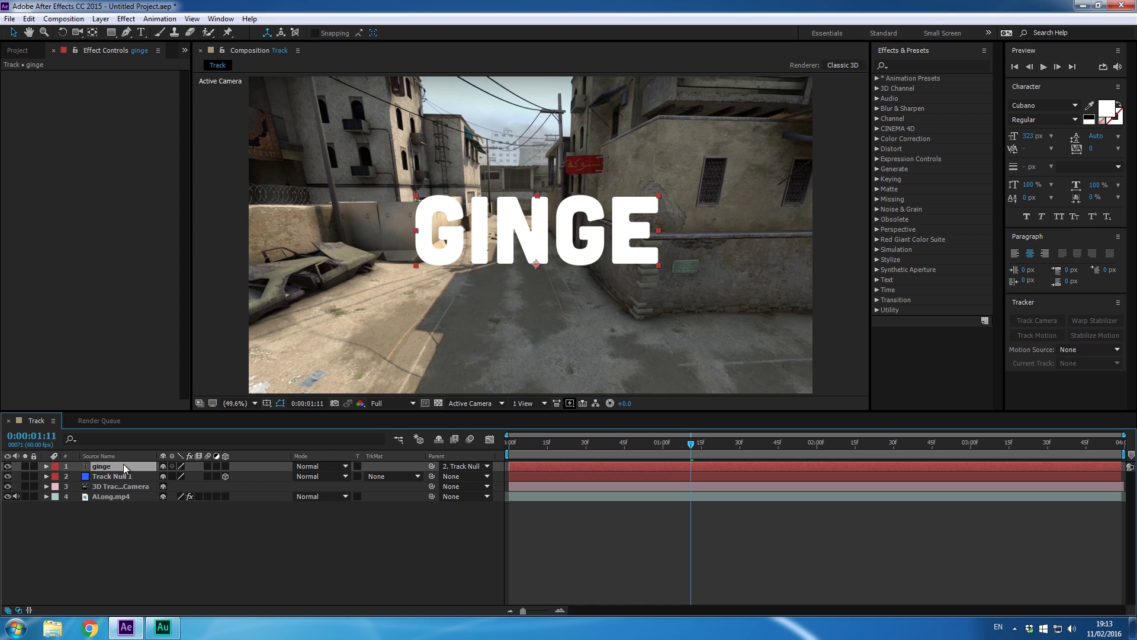
# Enable the 3D Layer switch on ginge and scrub to confirm it stays on the street.
pyautogui.click(225, 466)
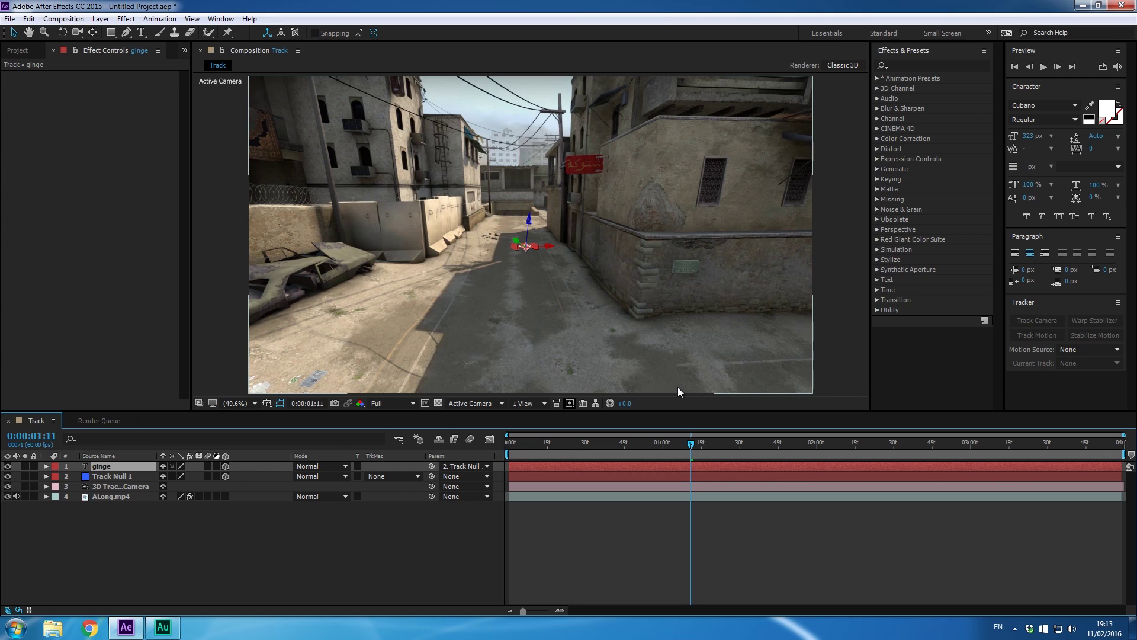
pyautogui.click(837, 346)
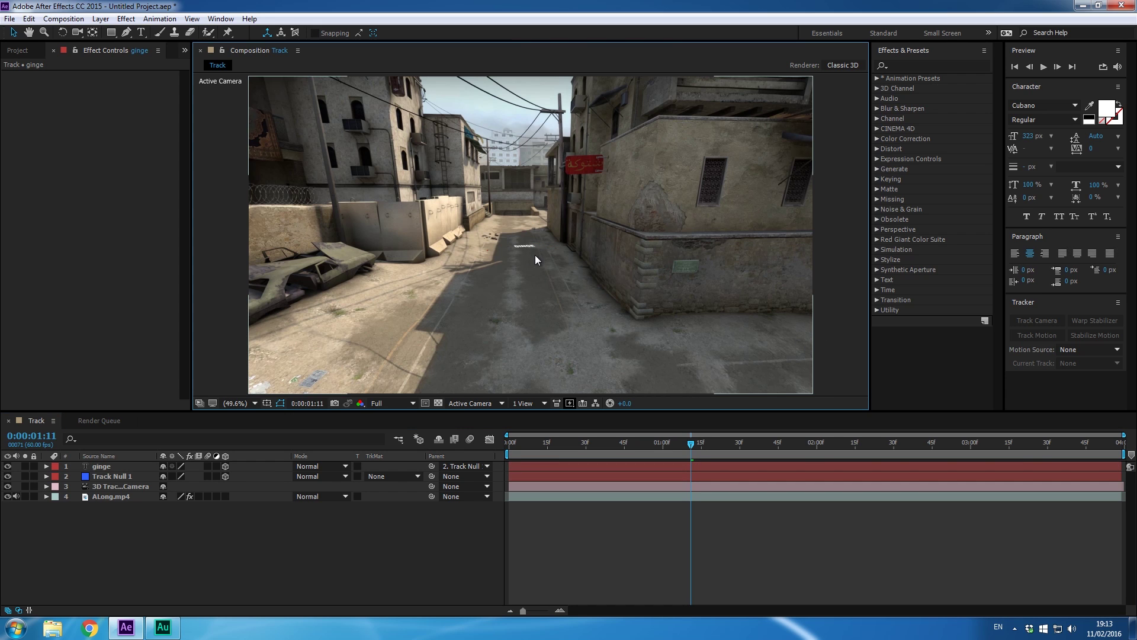
pyautogui.click(636, 441)
pyautogui.moveTo(638, 442); pyautogui.dragTo(501, 449)
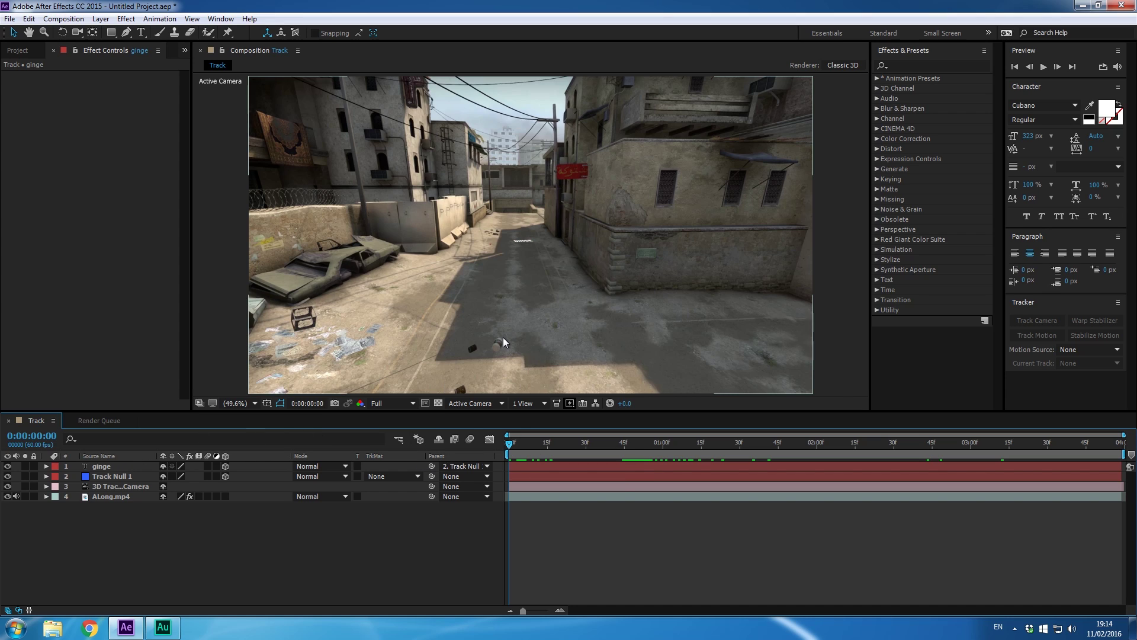
pyautogui.moveTo(620, 443); pyautogui.dragTo(1106, 443)
pyautogui.moveTo(794, 443); pyautogui.dragTo(850, 445)
pyautogui.moveTo(926, 450); pyautogui.dragTo(509, 444)
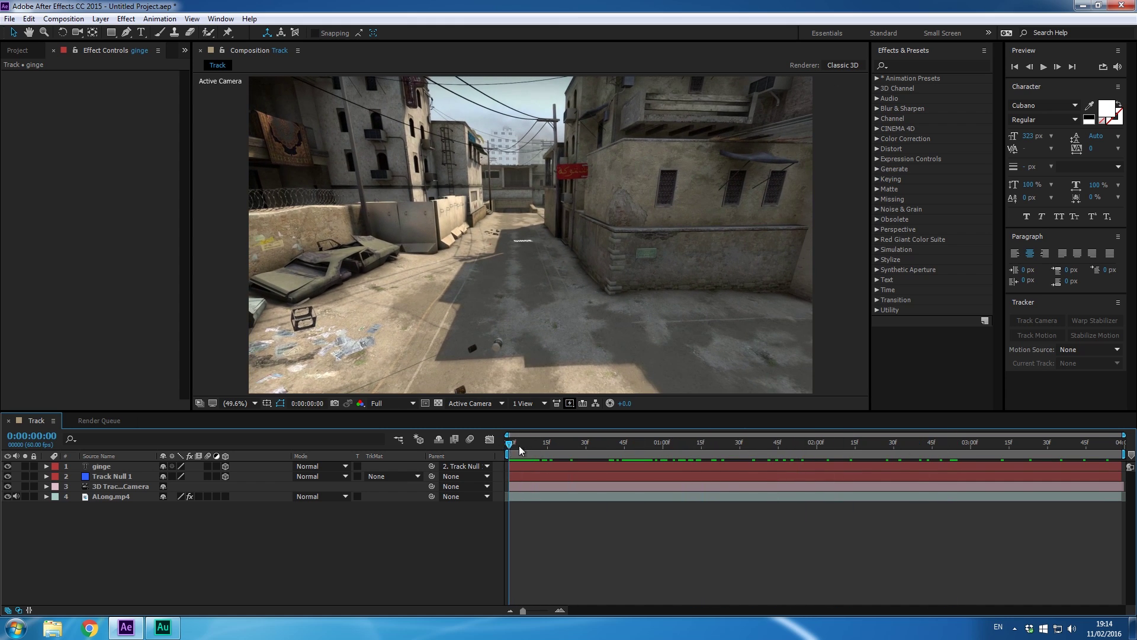
# Select the ginge layer and twirl open its Transform properties.
pyautogui.click(106, 465)
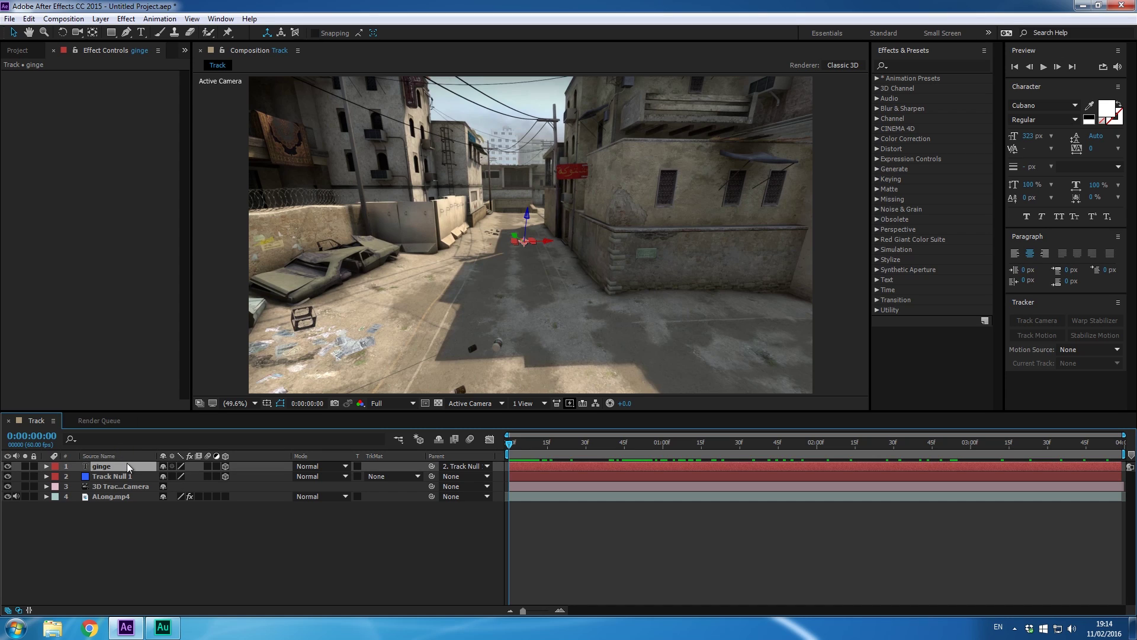
pyautogui.click(46, 466)
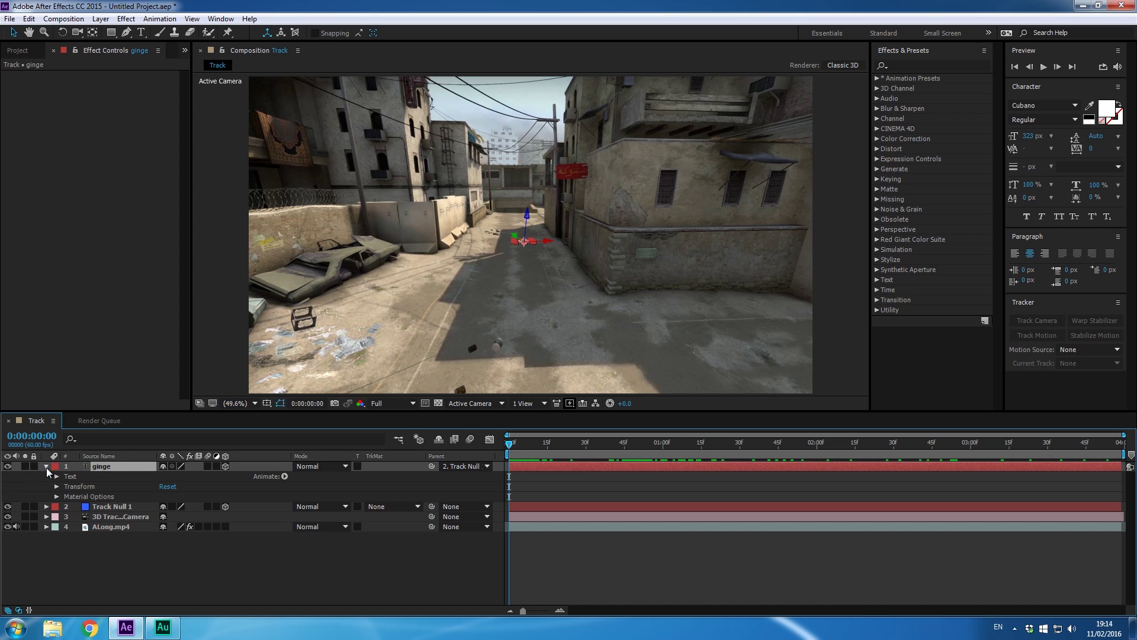
pyautogui.click(56, 486)
pyautogui.click(57, 486)
pyautogui.click(56, 486)
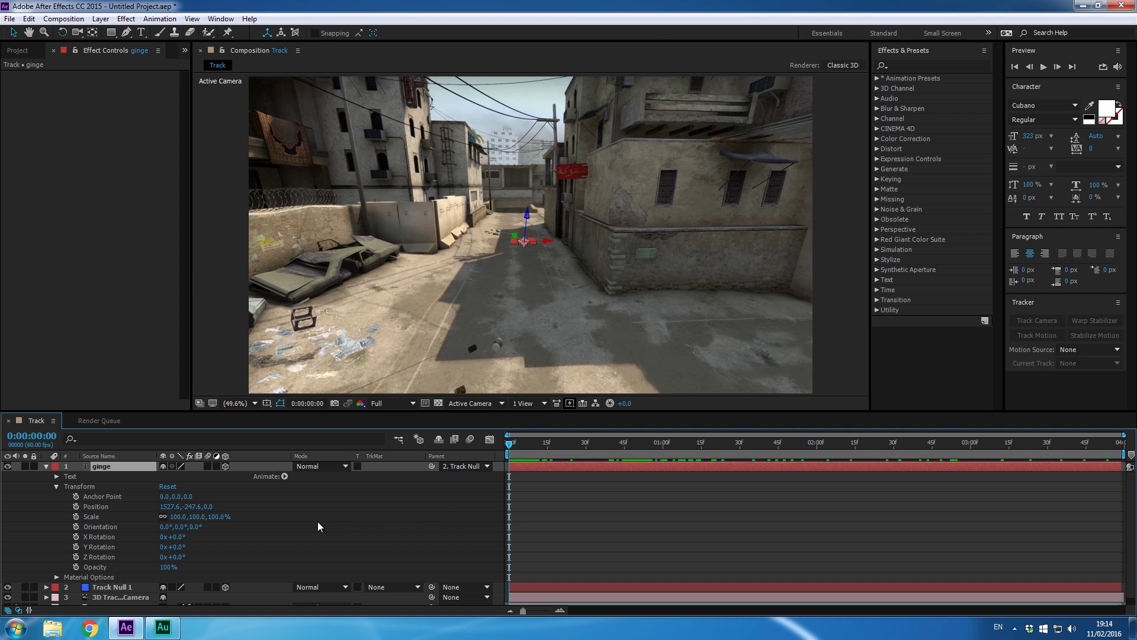
# Re-expand ginge's Transform group and select its Orientation property.
pyautogui.click(46, 467)
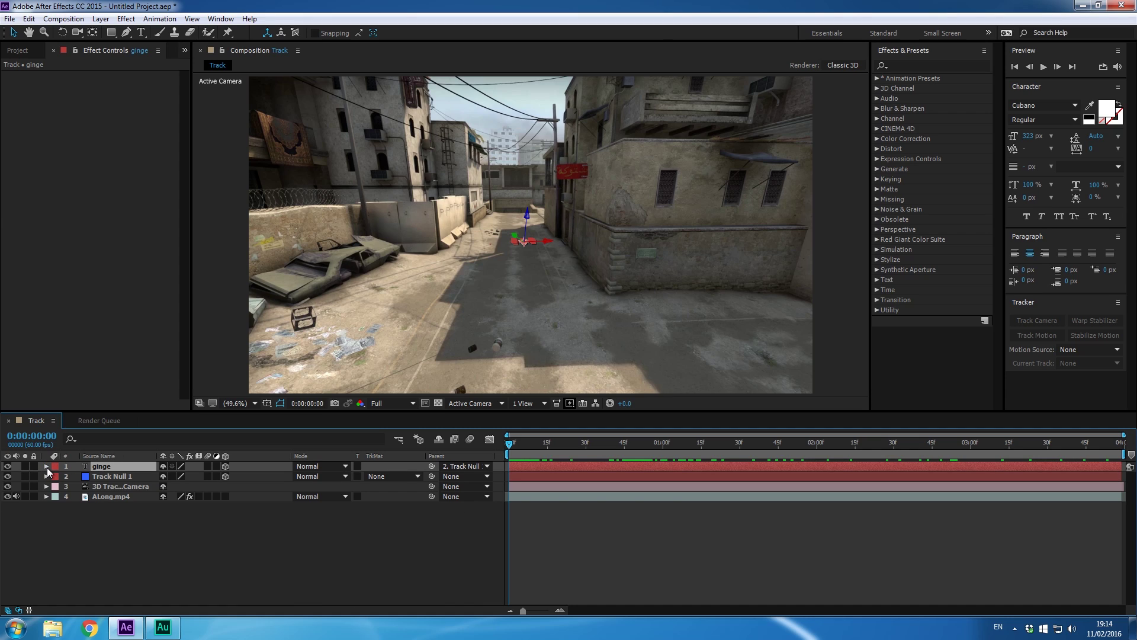
pyautogui.click(46, 466)
pyautogui.click(55, 485)
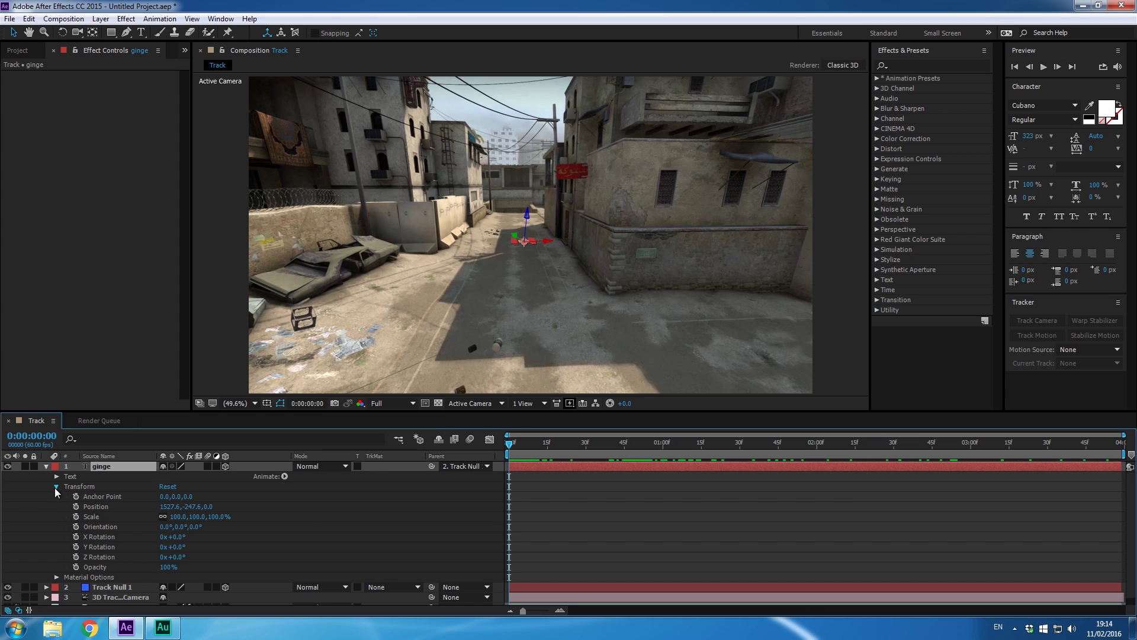
pyautogui.click(55, 487)
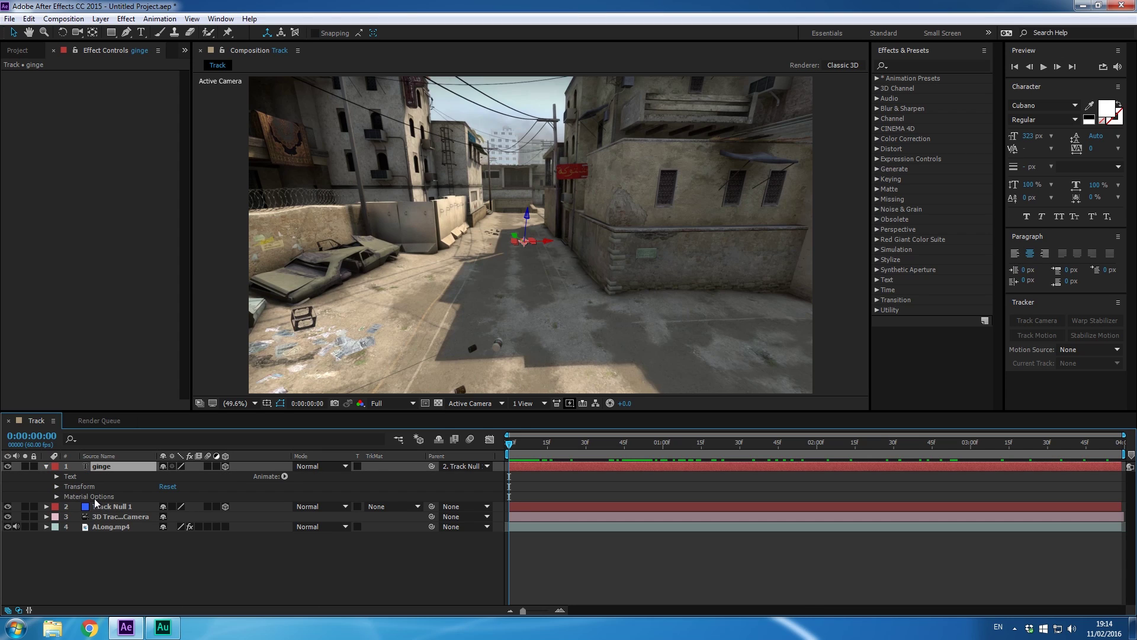
pyautogui.click(84, 486)
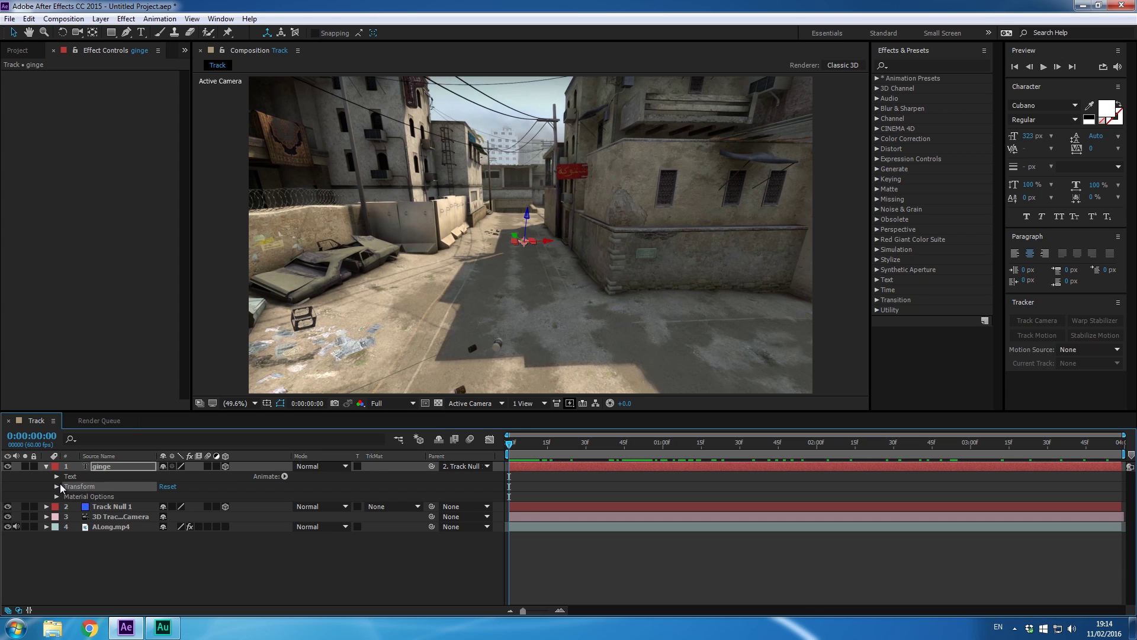
pyautogui.click(57, 486)
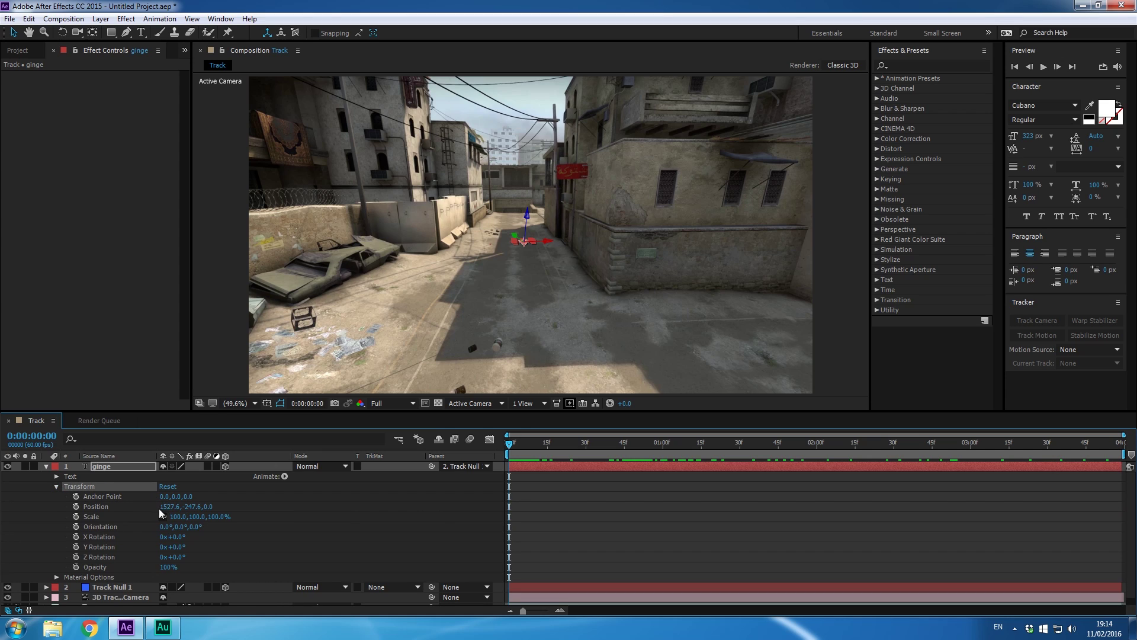
pyautogui.scroll(-1, 159, 508)
pyautogui.click(106, 518)
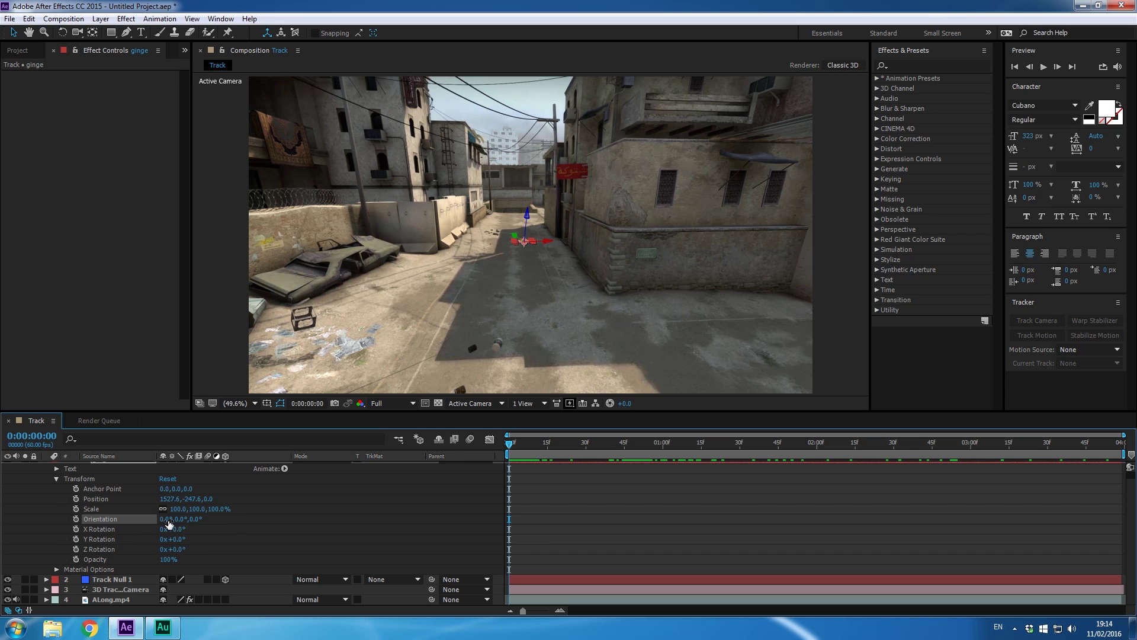
# Try Orientation X at 67° and scrub further, then undo back to 0°.
pyautogui.click(168, 521)
pyautogui.write('67')
pyautogui.press('Return')
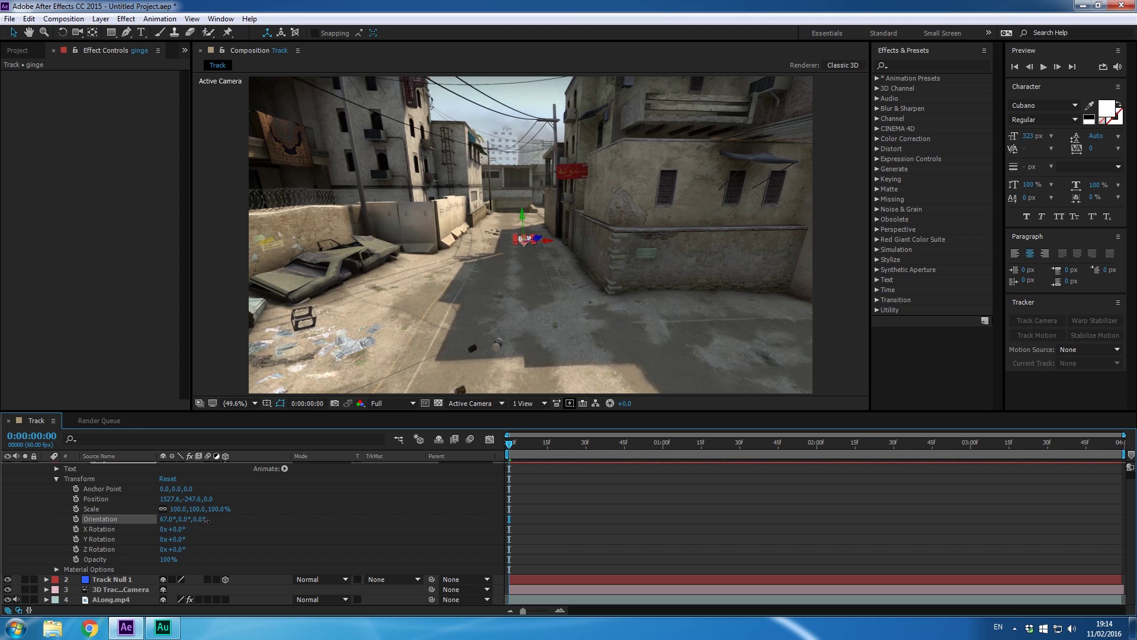
pyautogui.moveTo(206, 520); pyautogui.dragTo(2, 528)
pyautogui.hotkey('ctrl', 'z')
pyautogui.hotkey('ctrl', 'z')
pyautogui.hotkey('ctrl', 'z')
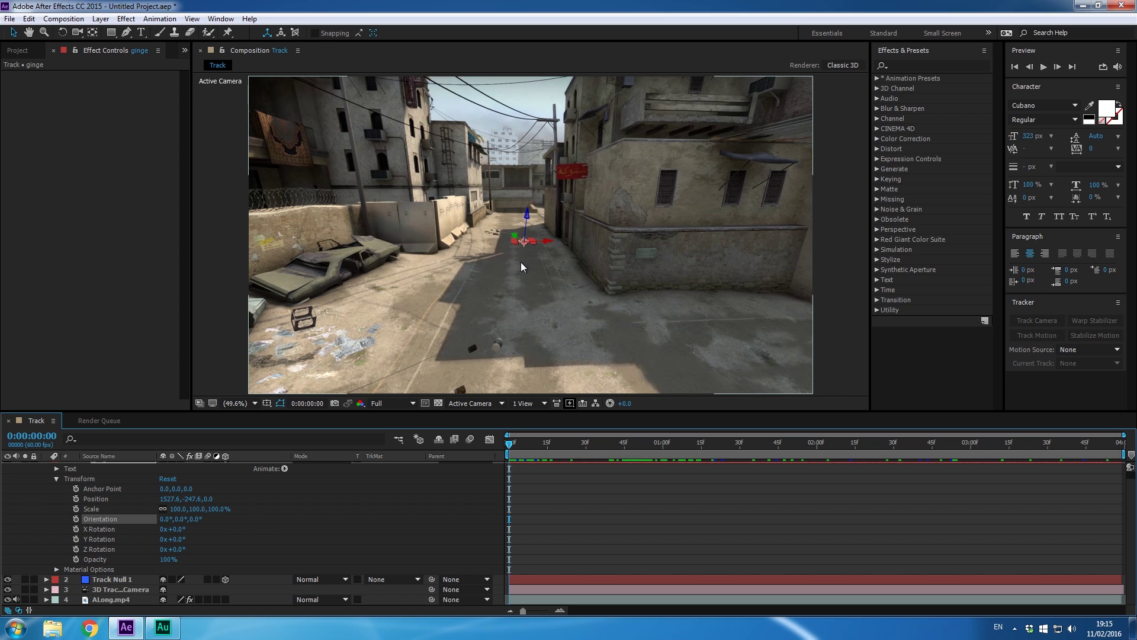
# Zoom the viewer to 200% and pan to centre the text, then return to the Selection tool.
pyautogui.scroll(4, 522, 261)
pyautogui.scroll(-6, 527, 266)
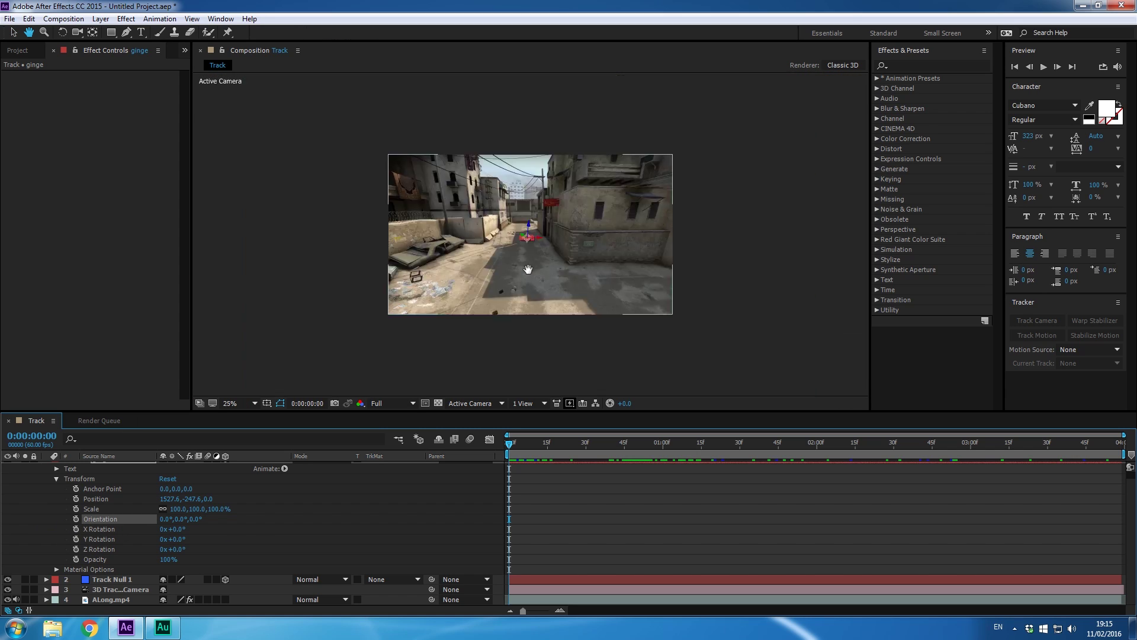
pyautogui.moveTo(529, 218); pyautogui.dragTo(540, 219)
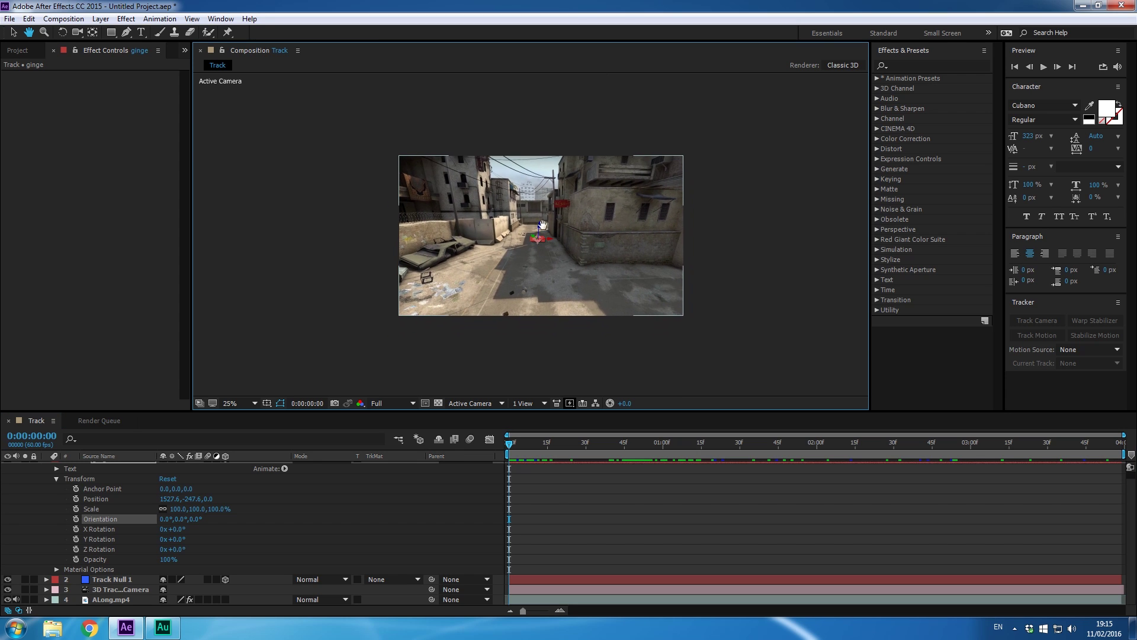
pyautogui.scroll(6, 540, 219)
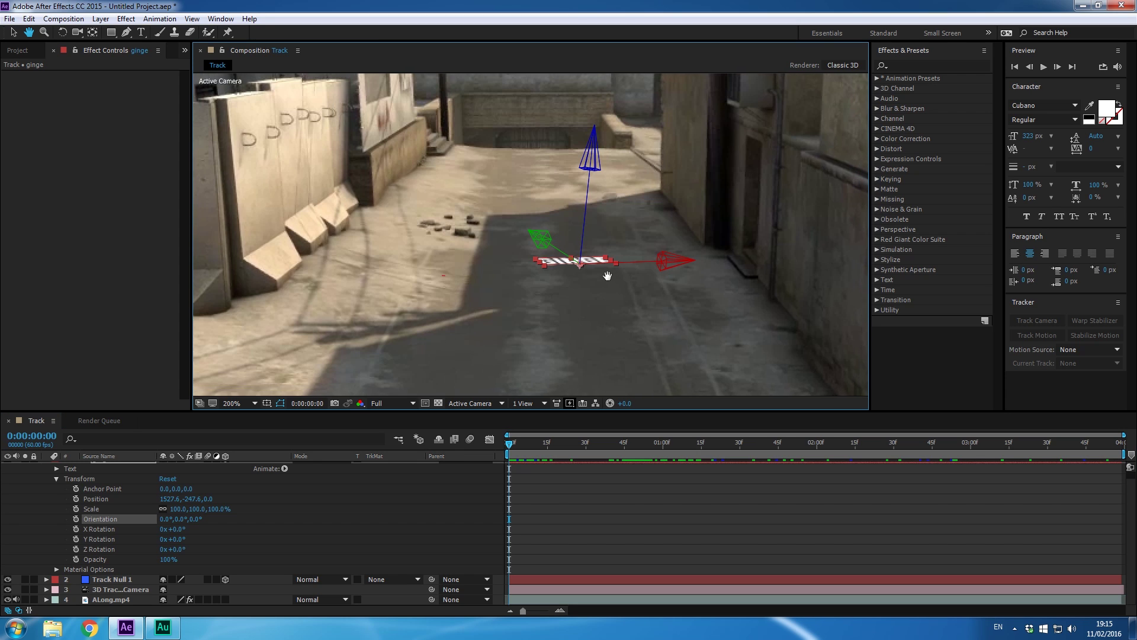
pyautogui.moveTo(601, 274); pyautogui.dragTo(571, 279)
pyautogui.scroll(3, 561, 290)
pyautogui.scroll(-3, 576, 264)
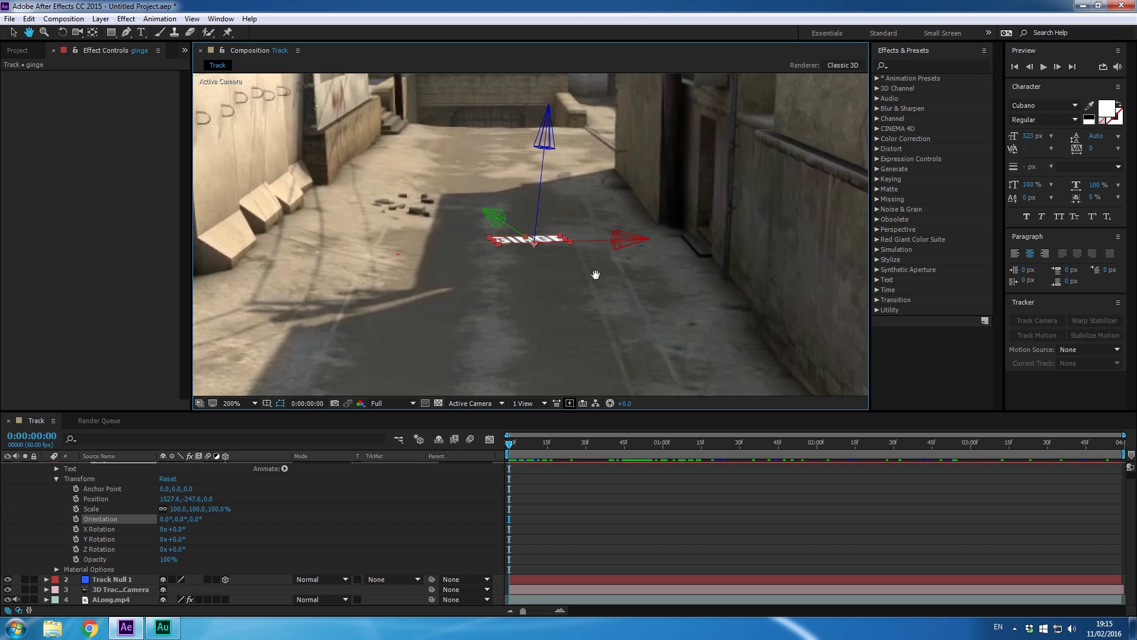
pyautogui.press('v')
# Set ginge's Orientation X to 90° and turn it slightly to 25° on Y.
pyautogui.moveTo(167, 521); pyautogui.dragTo(213, 520)
pyautogui.click(167, 519)
pyautogui.write('90')
pyautogui.press('Return')
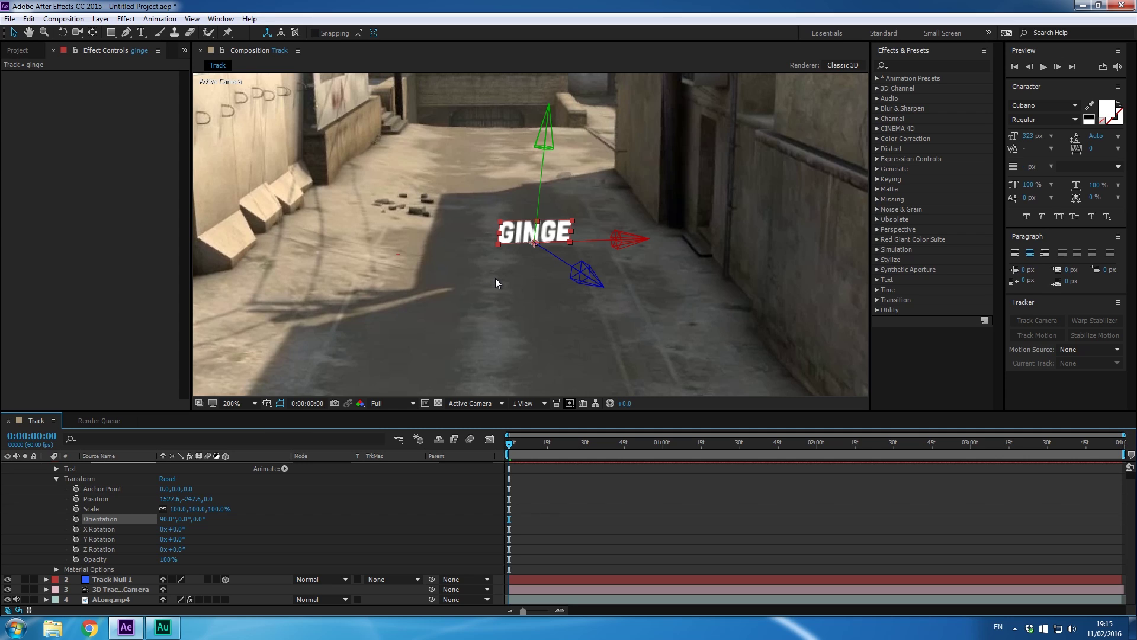
pyautogui.moveTo(188, 522); pyautogui.dragTo(196, 525)
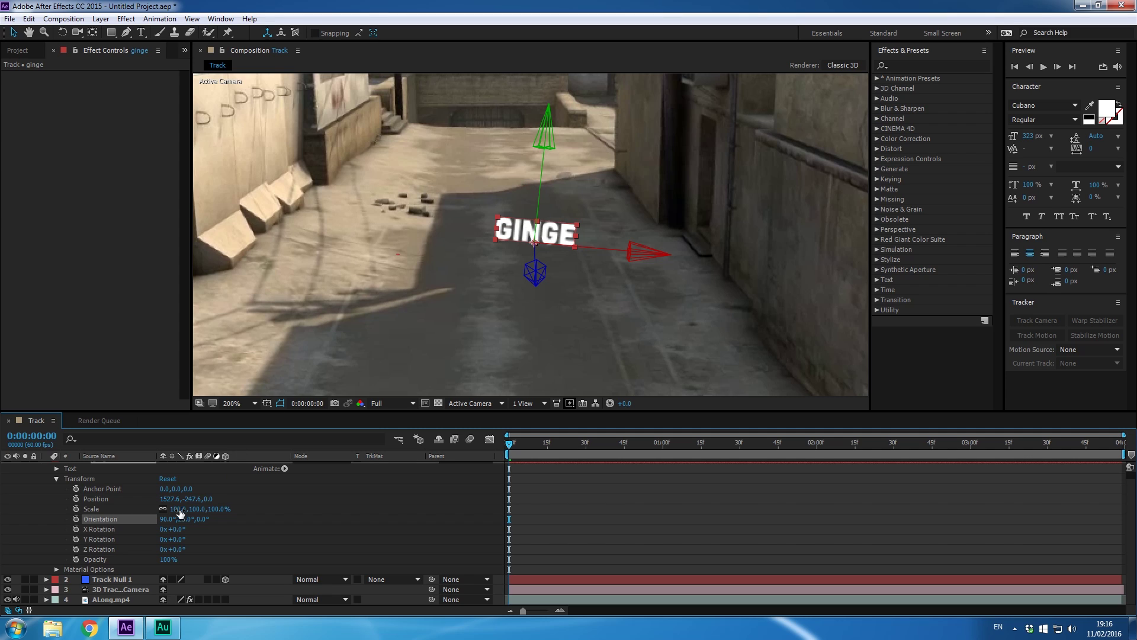
# Tilt GINGE's orientation back to 79°, 25°, 0° and raise it along its vertical axis.
pyautogui.moveTo(168, 520); pyautogui.dragTo(160, 520)
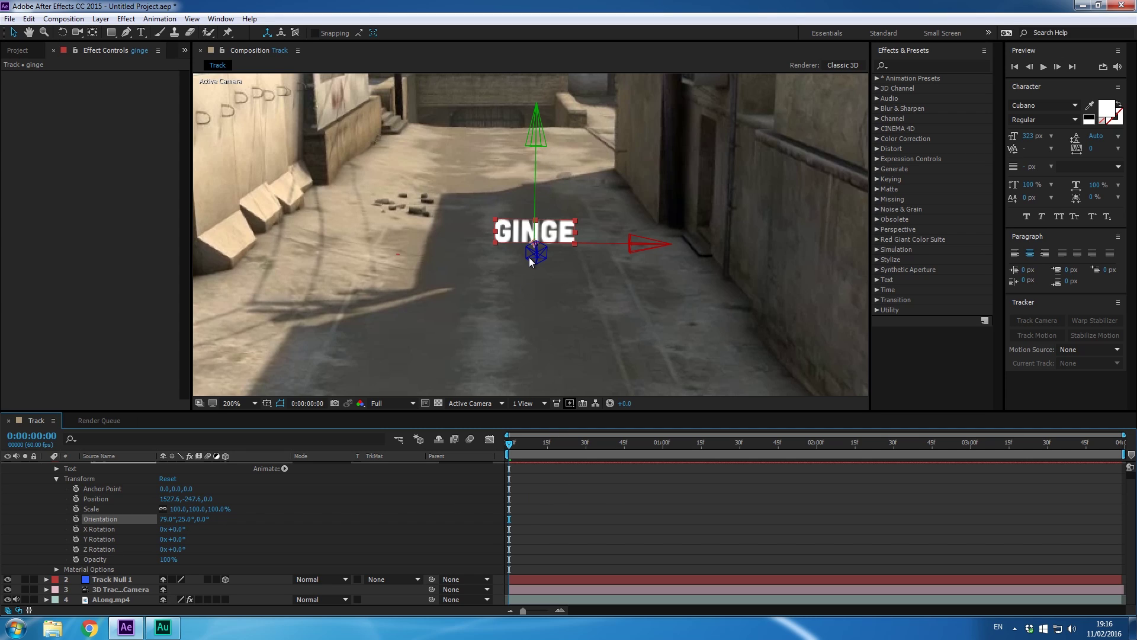
pyautogui.moveTo(539, 236); pyautogui.dragTo(508, 191)
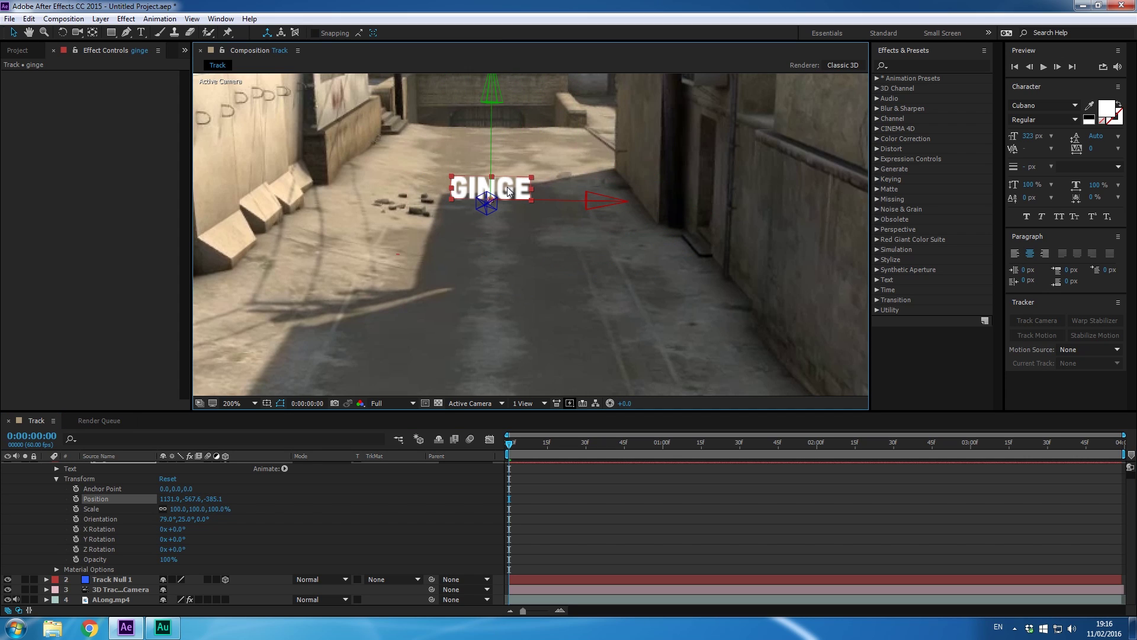
pyautogui.hotkey('ctrl', 'z')
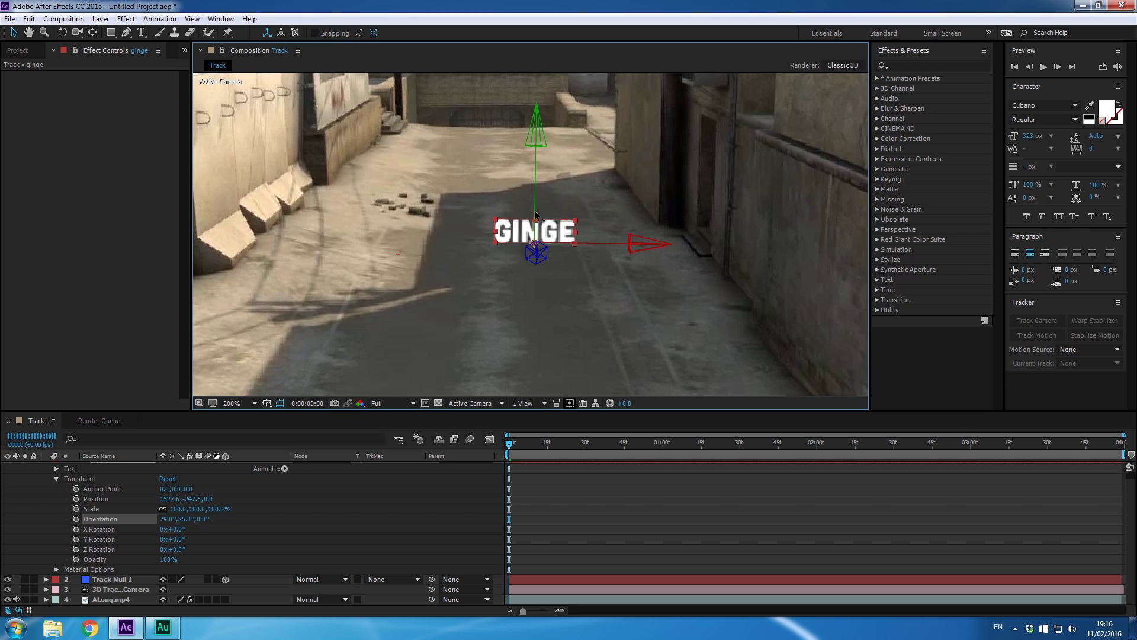
pyautogui.moveTo(535, 214); pyautogui.dragTo(606, 174)
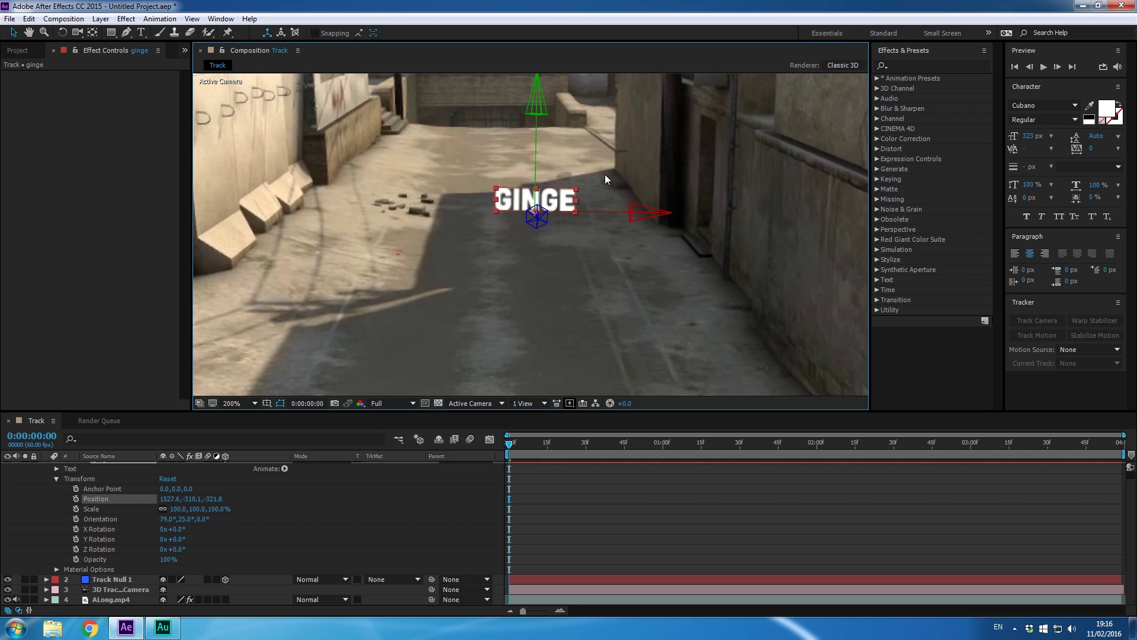
# Shift GINGE left along X to Position 1184.6, -467.1, -291.3 and zoom the view back out.
pyautogui.click(601, 216)
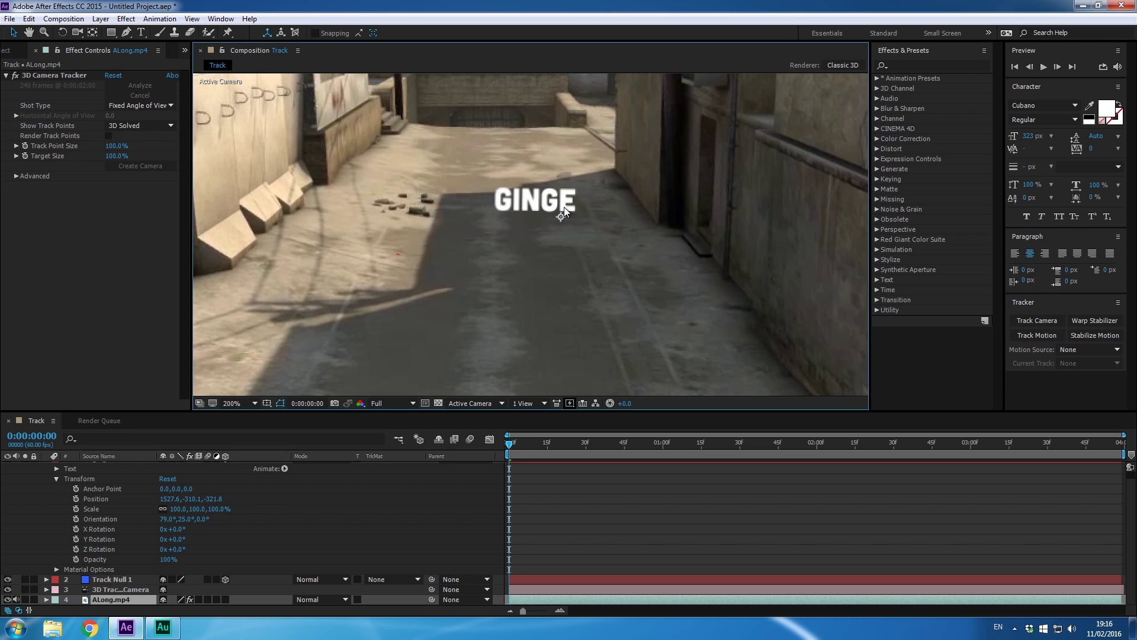
pyautogui.click(87, 468)
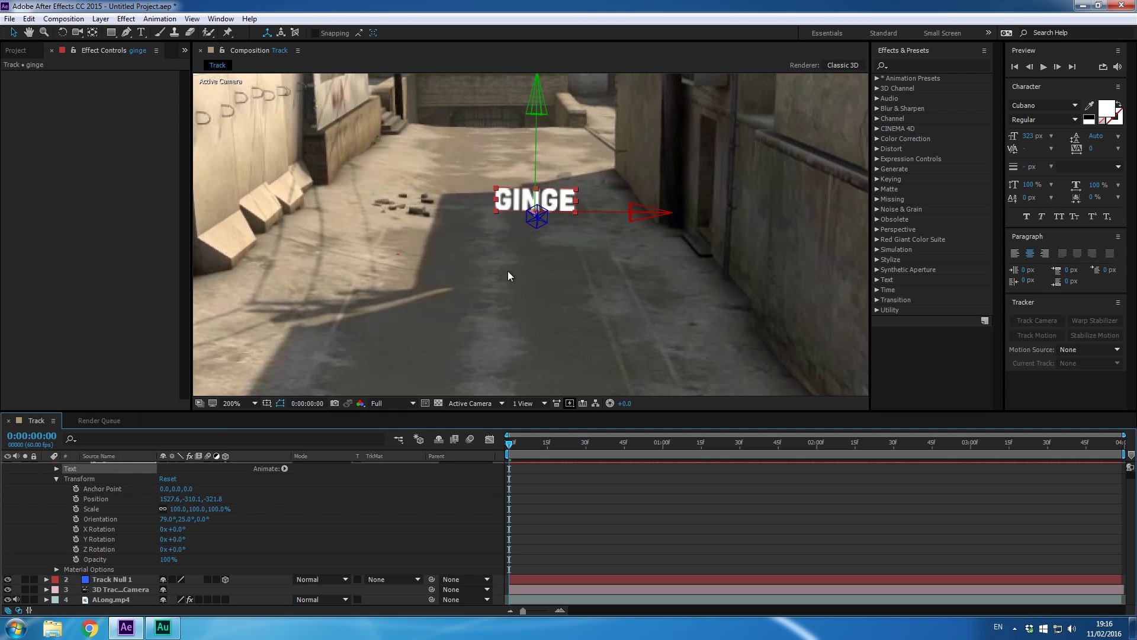
pyautogui.moveTo(613, 213); pyautogui.dragTo(576, 209)
pyautogui.press(',')
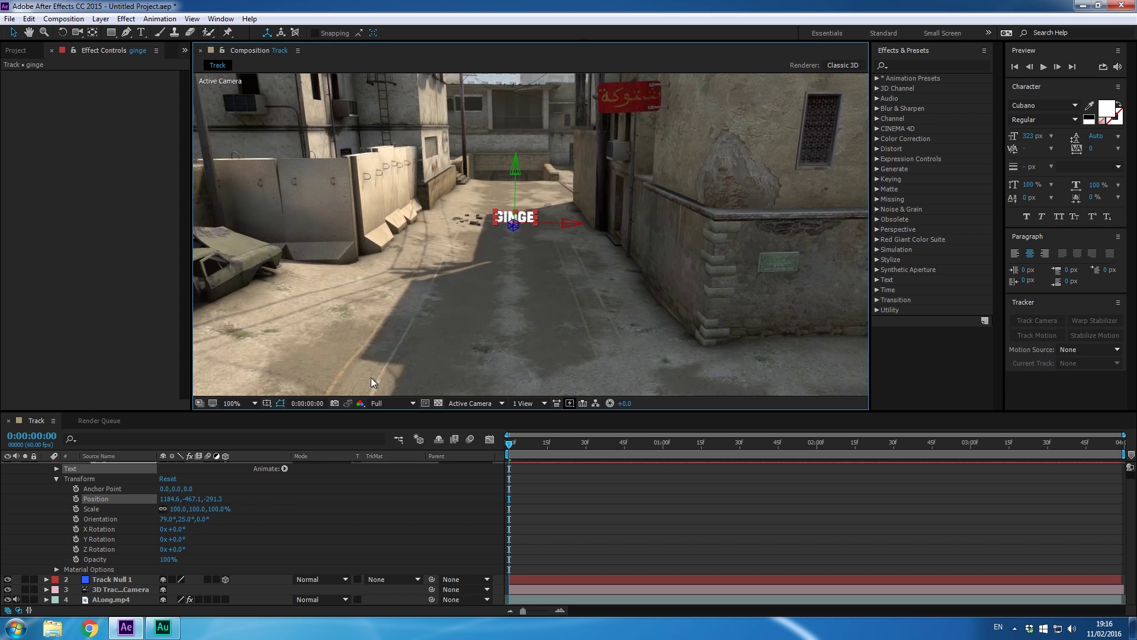
pyautogui.click(229, 402)
pyautogui.click(288, 204)
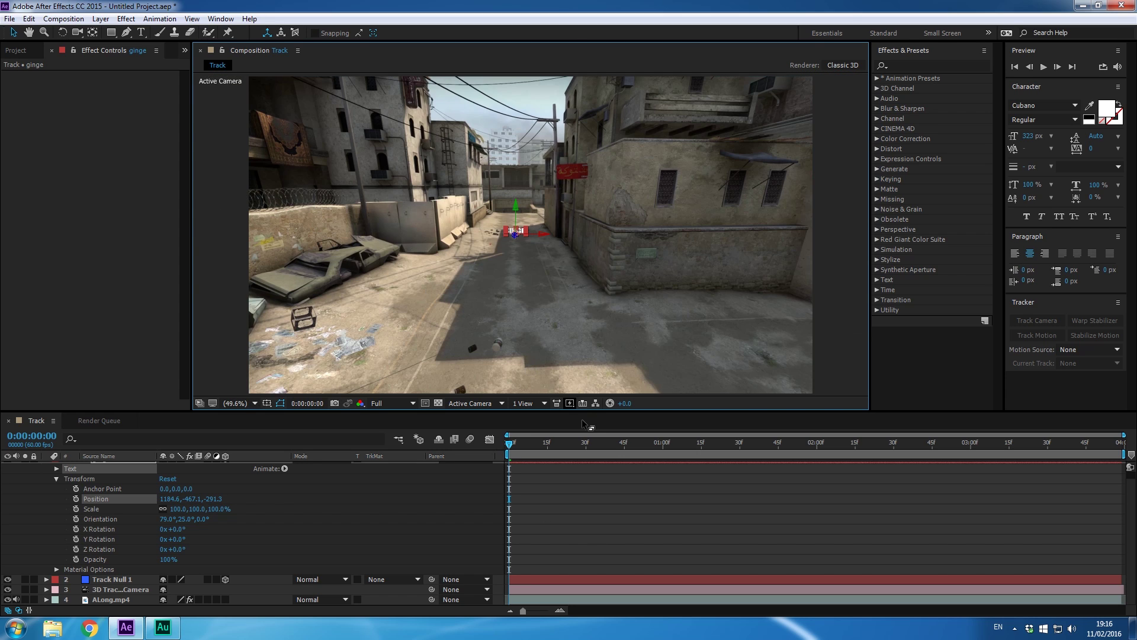
pyautogui.click(853, 340)
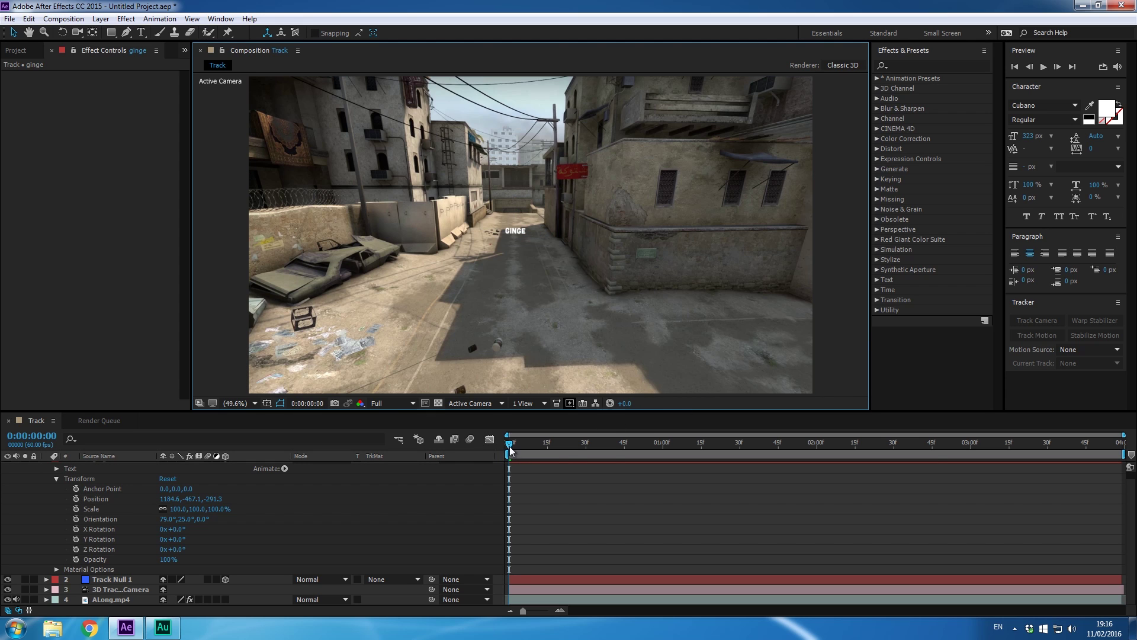
pyautogui.moveTo(509, 450); pyautogui.dragTo(1028, 439)
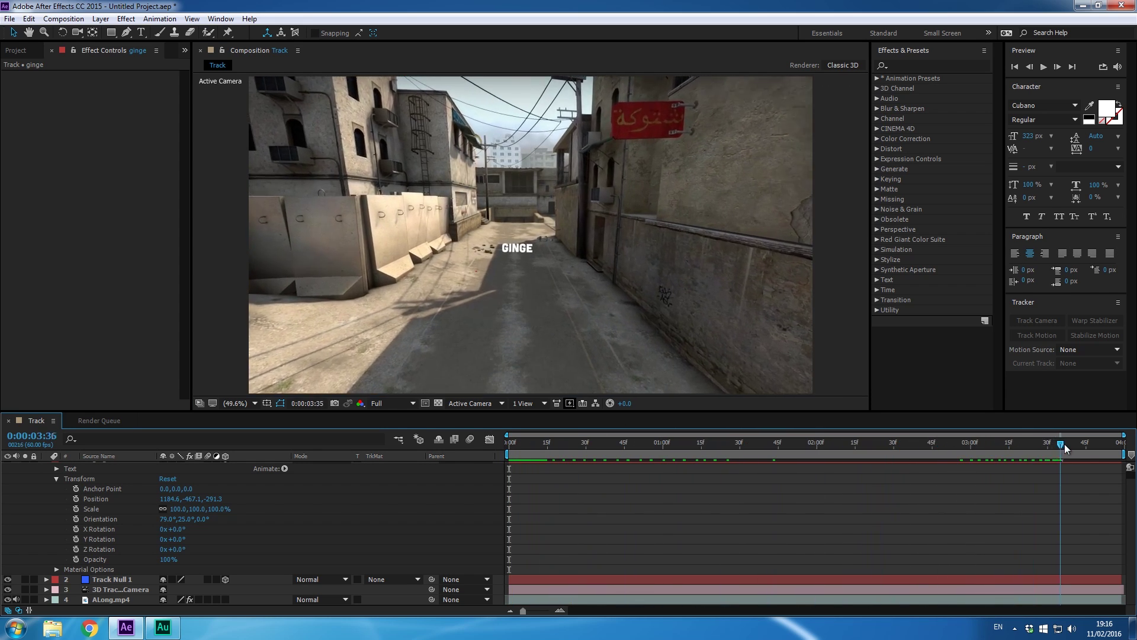
pyautogui.moveTo(1066, 446)
pyautogui.mouseDown()
pyautogui.moveTo(674, 459)
pyautogui.moveTo(553, 453)
pyautogui.moveTo(550, 442)
pyautogui.moveTo(1083, 451)
pyautogui.mouseUp()
pyautogui.moveTo(719, 449); pyautogui.dragTo(501, 451)
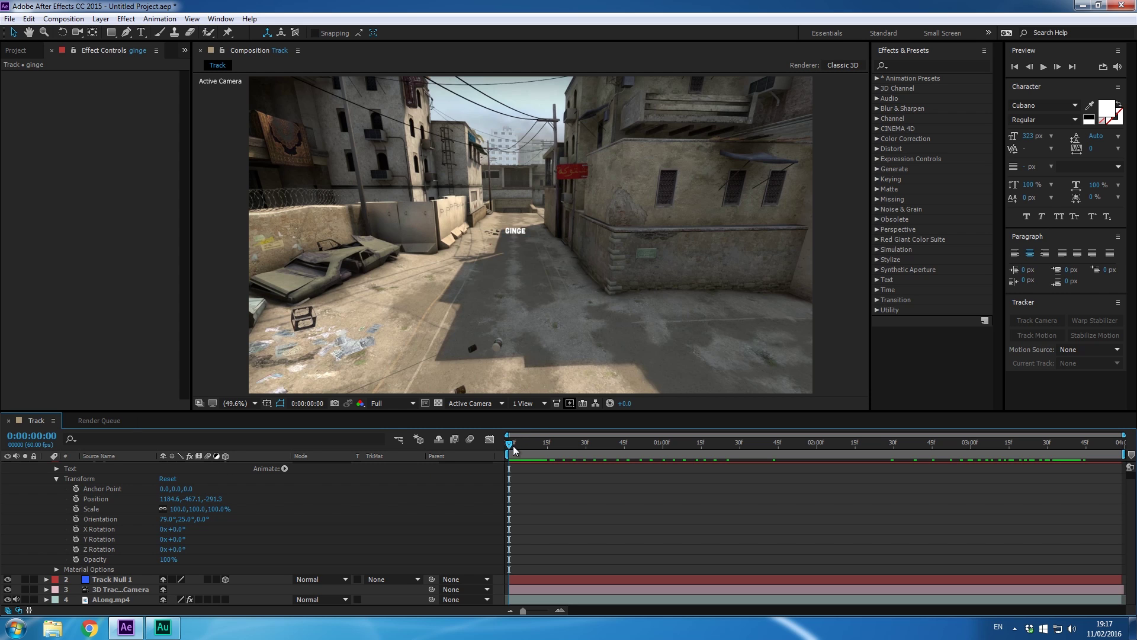
pyautogui.moveTo(513, 445)
pyautogui.mouseDown()
pyautogui.moveTo(943, 442)
pyautogui.moveTo(941, 453)
pyautogui.moveTo(503, 446)
pyautogui.mouseUp()
pyautogui.scroll(1, 106, 481)
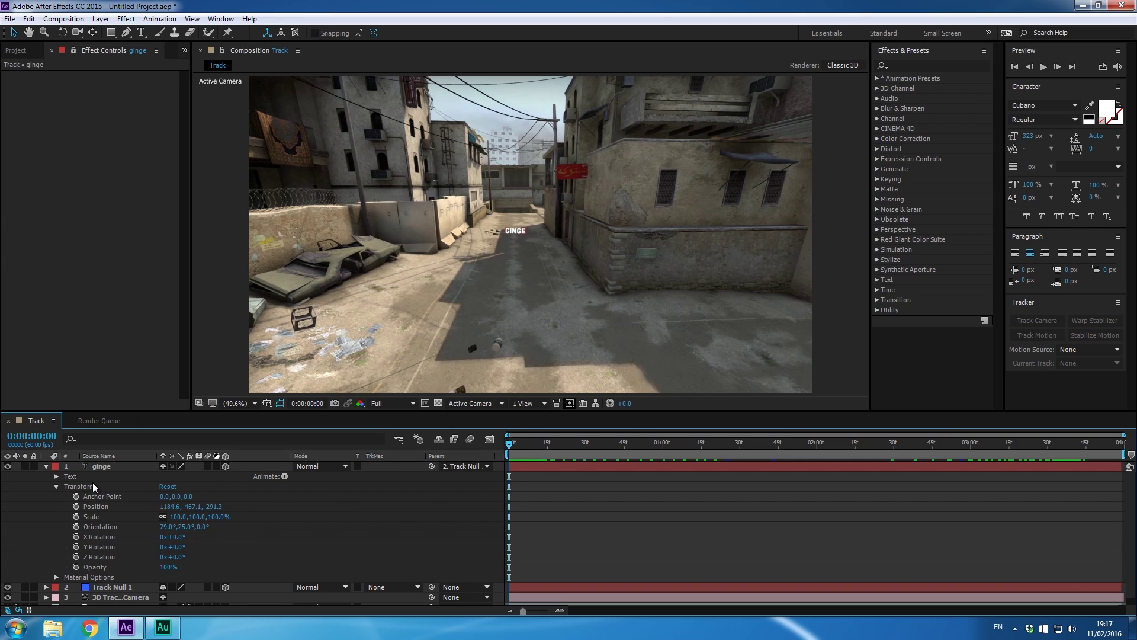
# Pull GINGE along its Z axis to -1260.3, 4679.7, -1291.7, checking it at later frames.
pyautogui.click(103, 524)
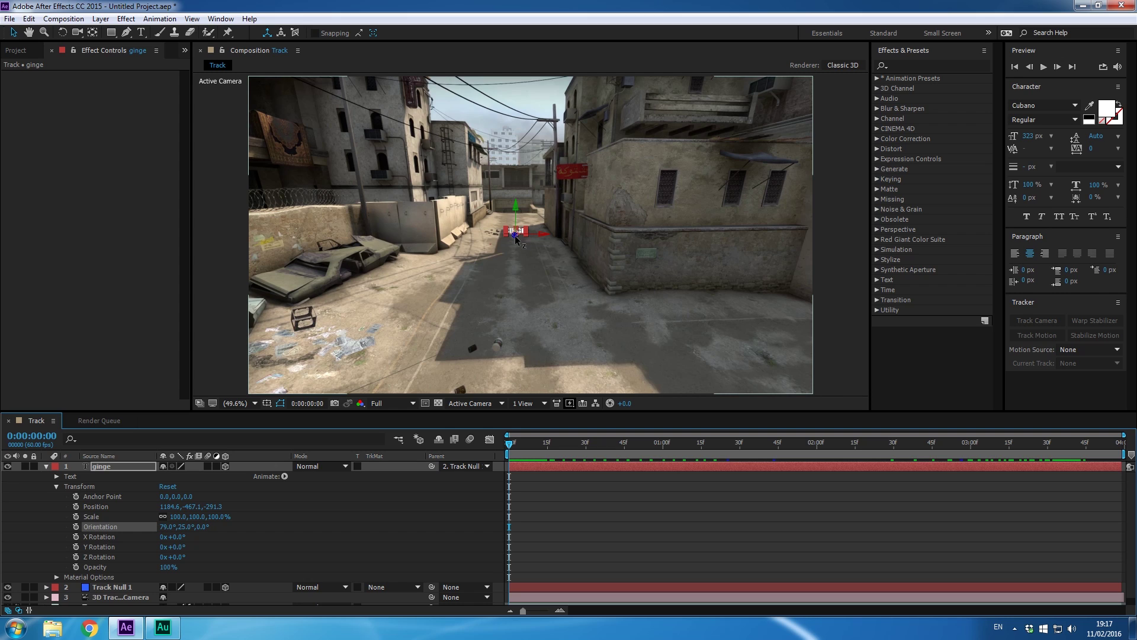
pyautogui.moveTo(514, 236); pyautogui.dragTo(489, 440)
pyautogui.moveTo(478, 541); pyautogui.dragTo(521, 447)
pyautogui.click(513, 445)
pyautogui.moveTo(513, 450); pyautogui.dragTo(611, 444)
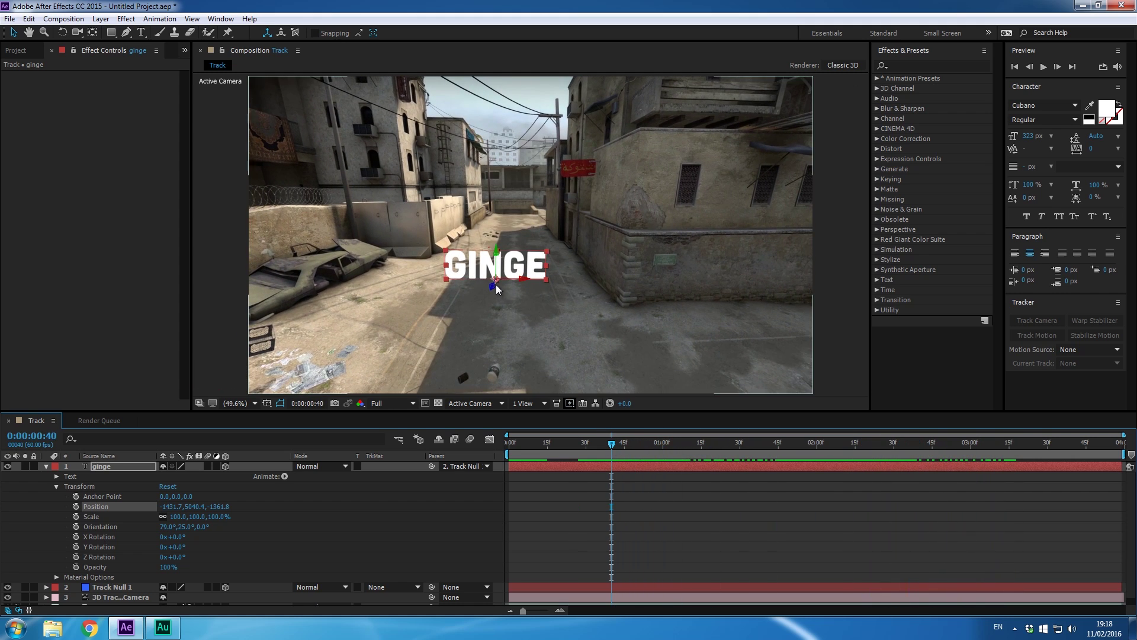
pyautogui.moveTo(493, 290); pyautogui.dragTo(498, 273)
pyautogui.moveTo(543, 448); pyautogui.dragTo(510, 461)
# Render and play the composition preview from the Preview panel.
pyautogui.click(1045, 69)
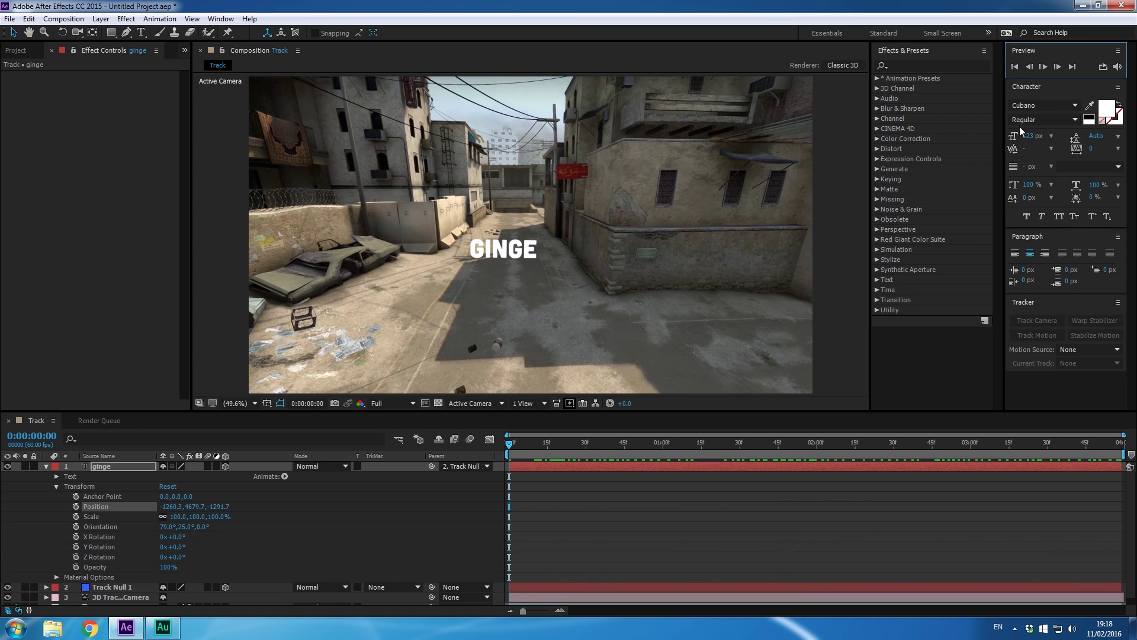
pyautogui.click(1044, 67)
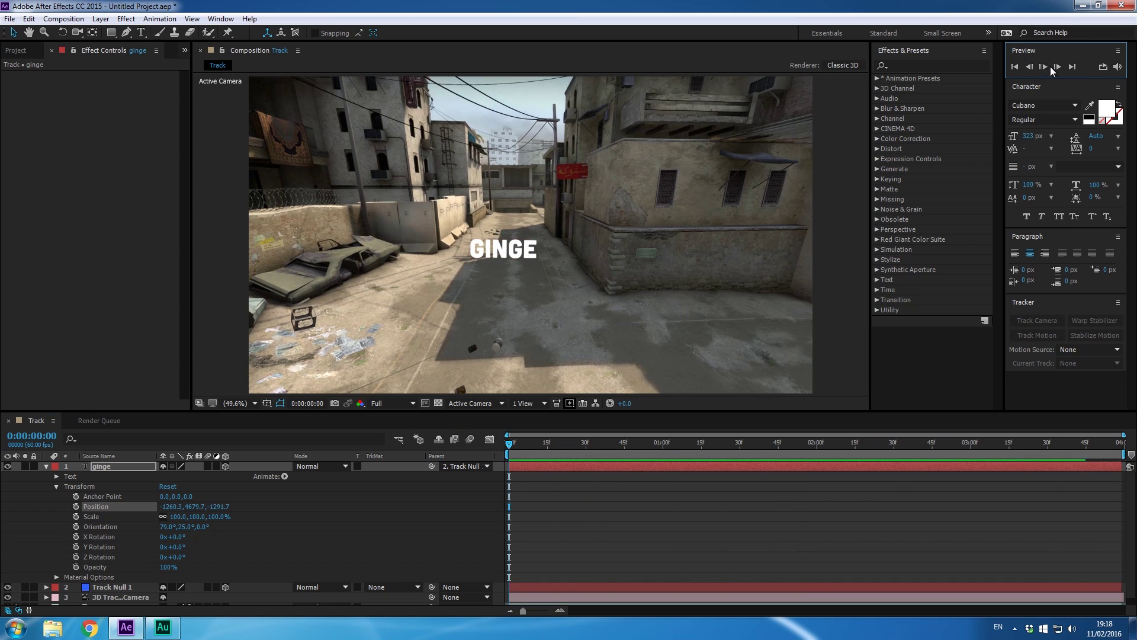